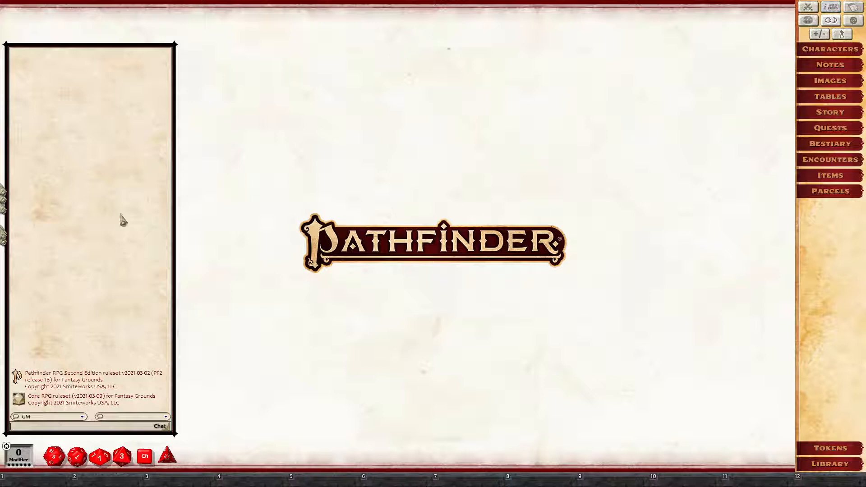
Create a new blank character and look over the proficiency lists in its combat settings.
left_click(829, 51)
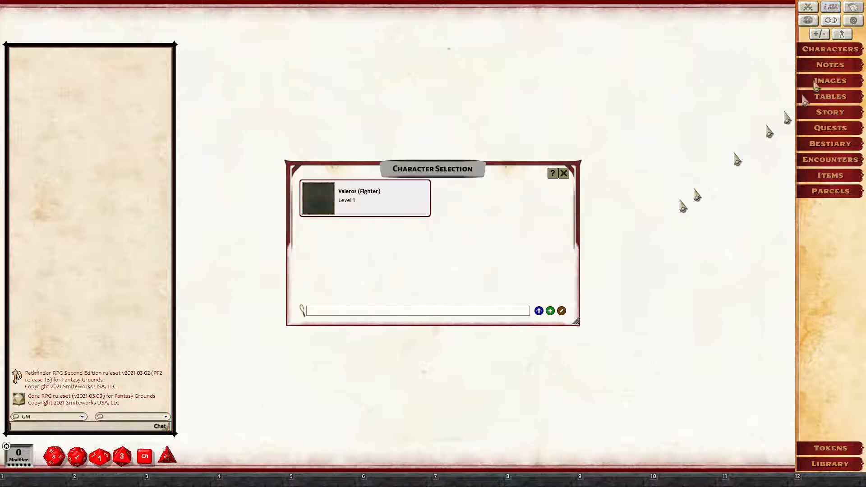
left_click(550, 311)
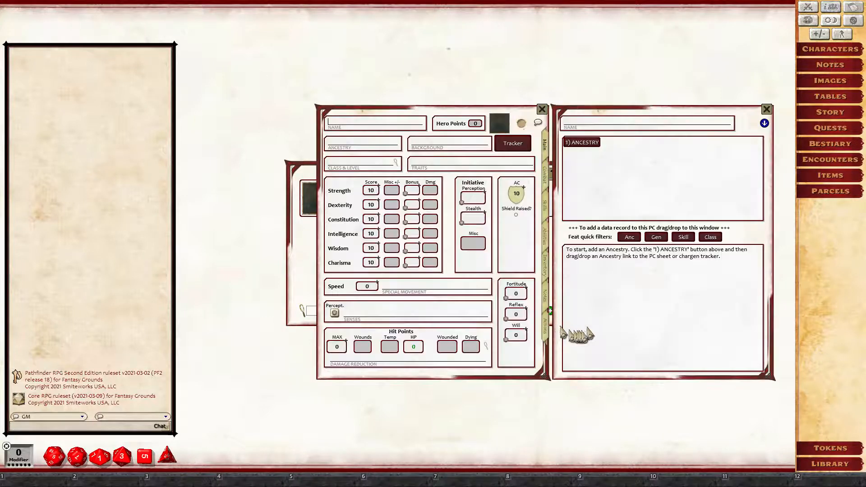
left_click(545, 177)
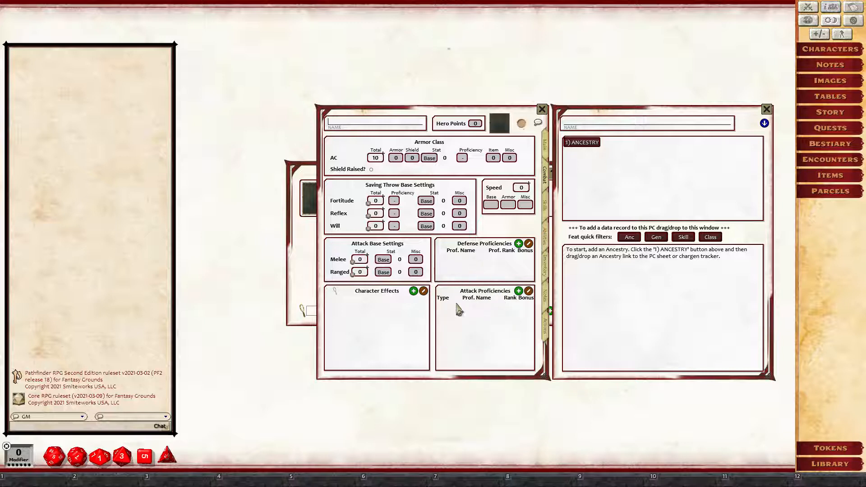
left_click(767, 109)
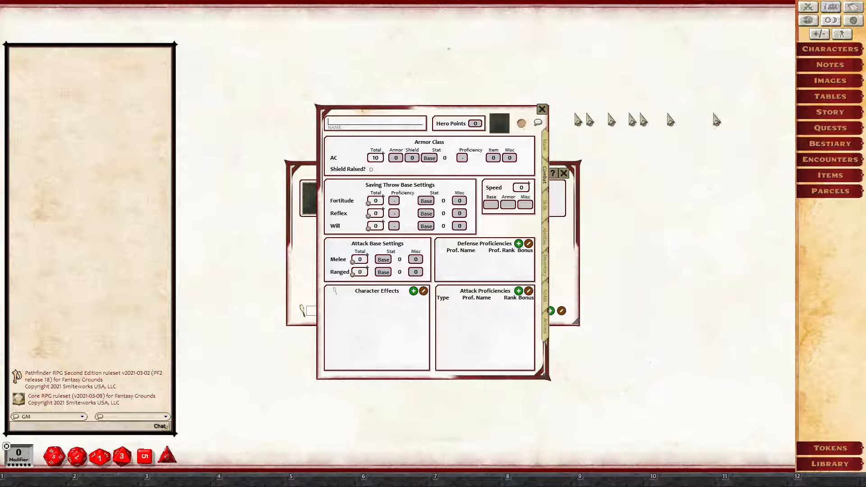
left_click(543, 110)
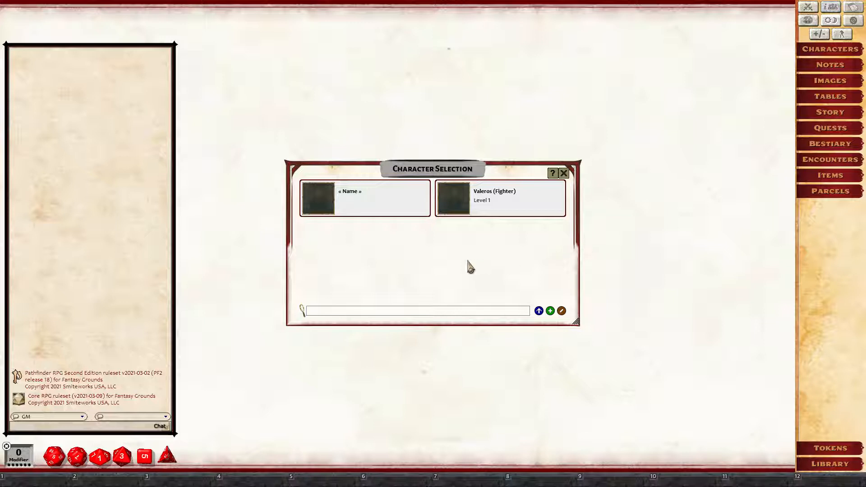
Reopen the unnamed character and check the Proficiency list among its abilities.
left_click(350, 201)
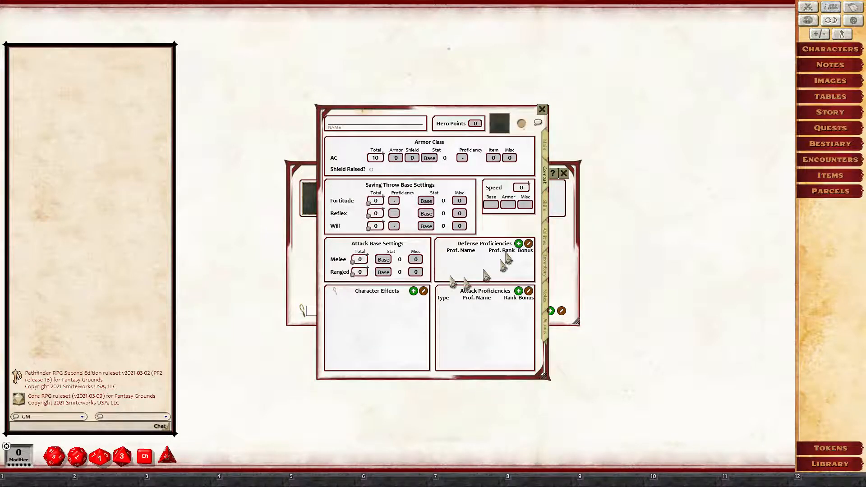
left_click(545, 238)
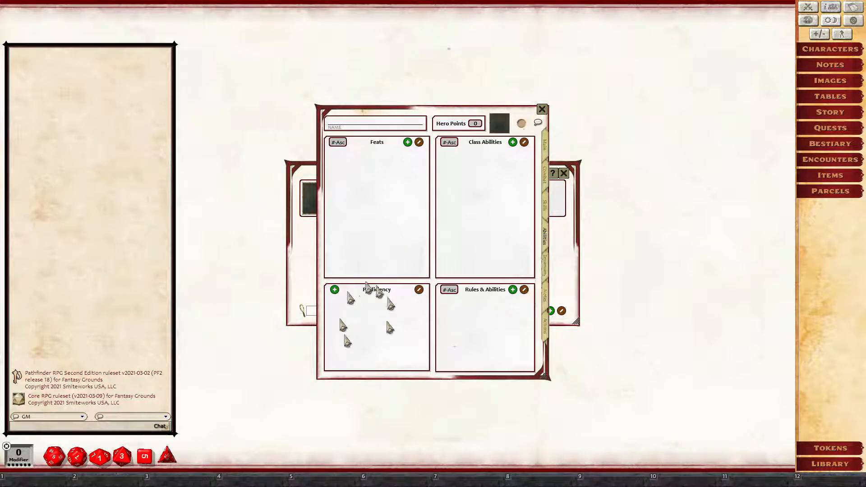
left_click(542, 109)
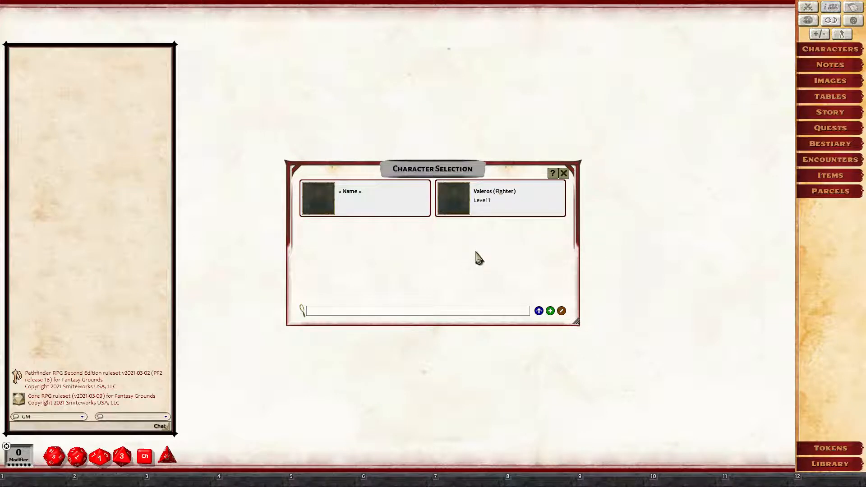
Open the level 1 Fighter's character sheet and acknowledge the Release 18 update notice.
left_click(462, 201)
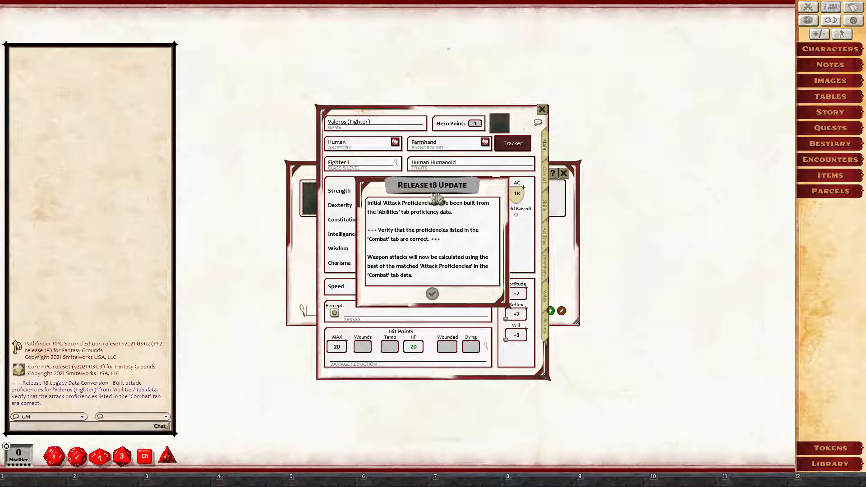
left_click_drag(432, 116, 455, 118)
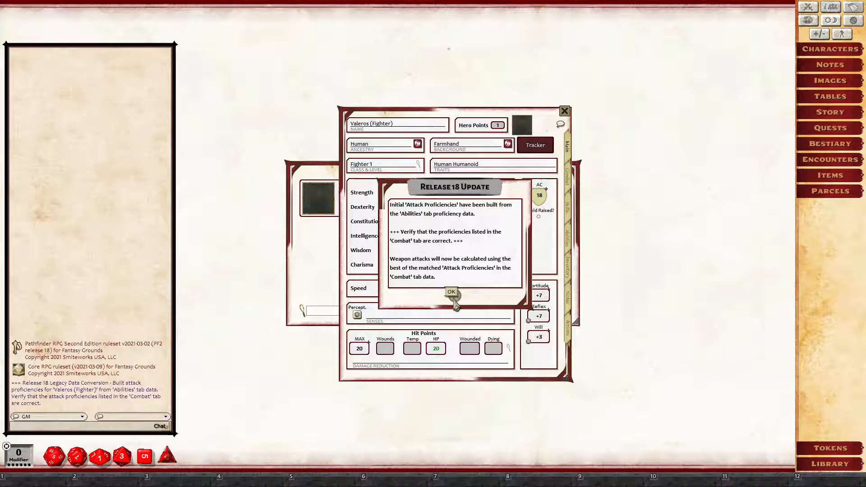
left_click(453, 295)
Compare the Fighter's attack proficiencies in the combat settings with the weapon proficiency text among the abilities.
left_click(568, 178)
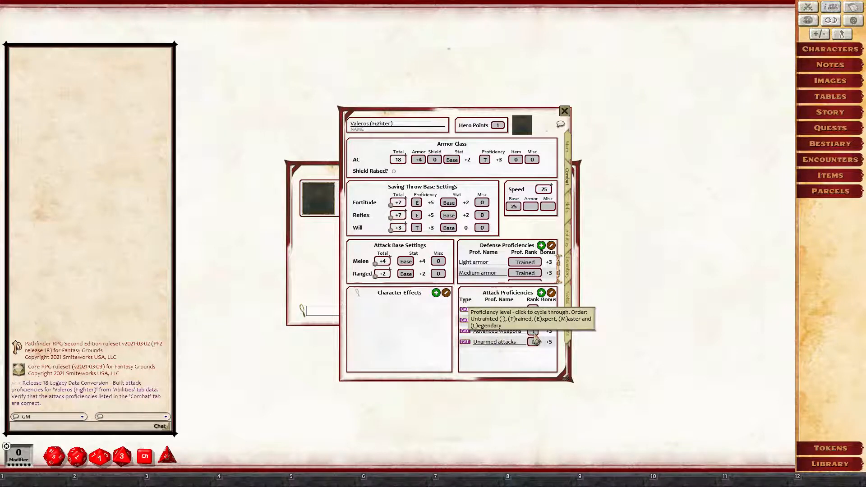
left_click(567, 238)
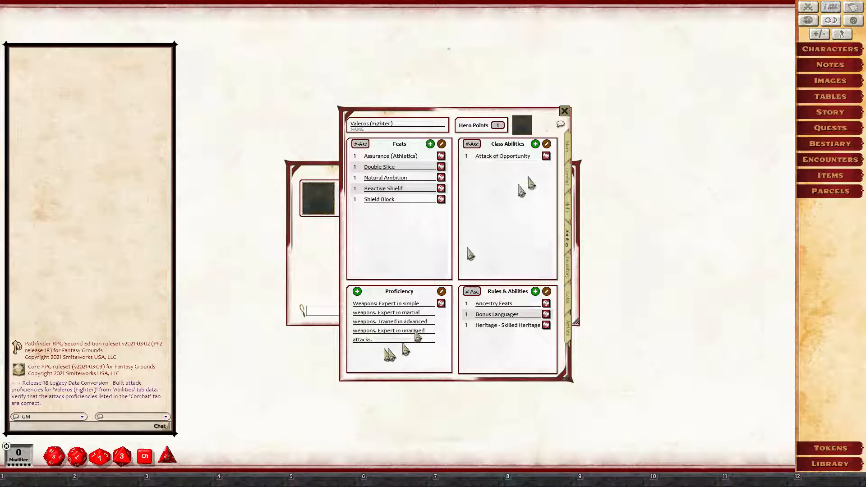
left_click(567, 177)
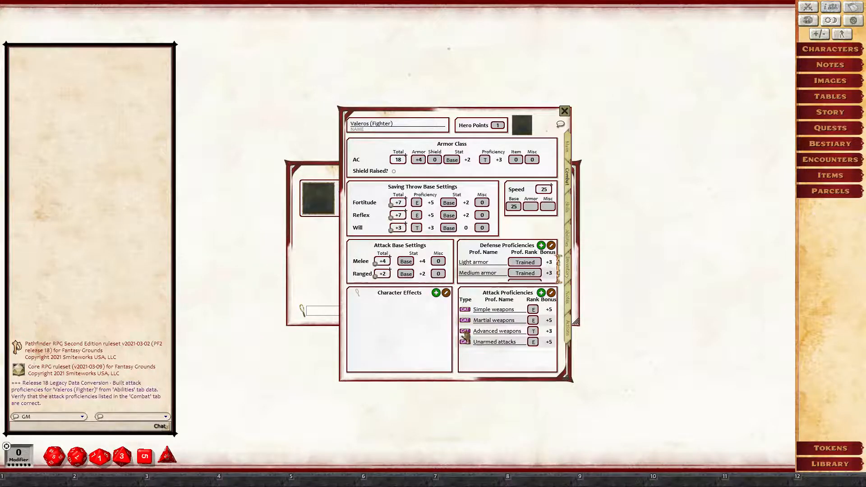
Inspect the proficiency level in the Longsword's weapon details among the Fighter's actions.
left_click(568, 333)
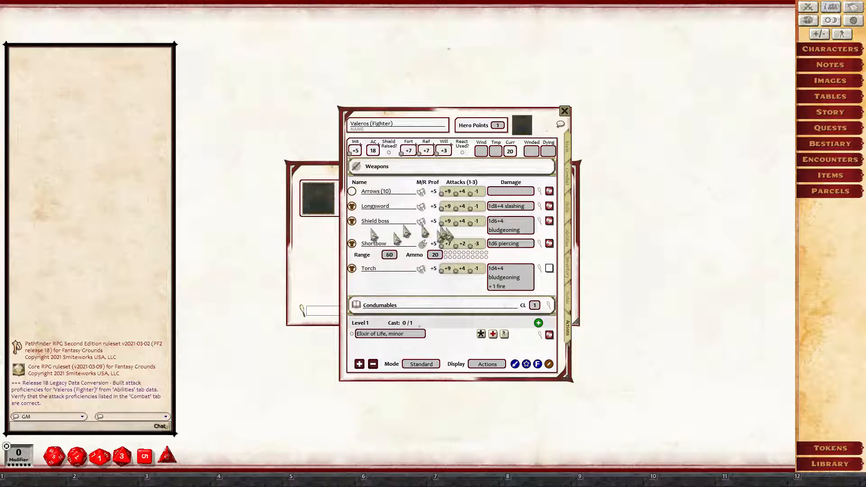
left_click(548, 206)
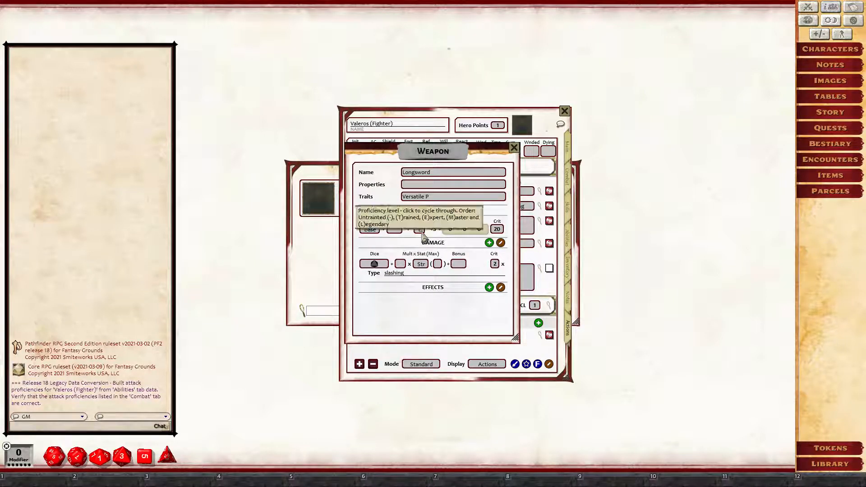
left_click(514, 148)
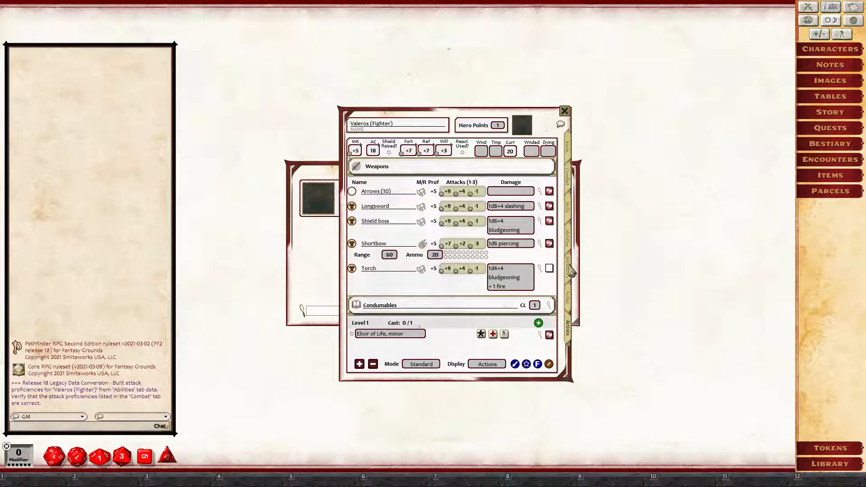
Add a Battle axe from the Martial Melee section of the Weapons list to the Fighter's inventory.
left_click(571, 270)
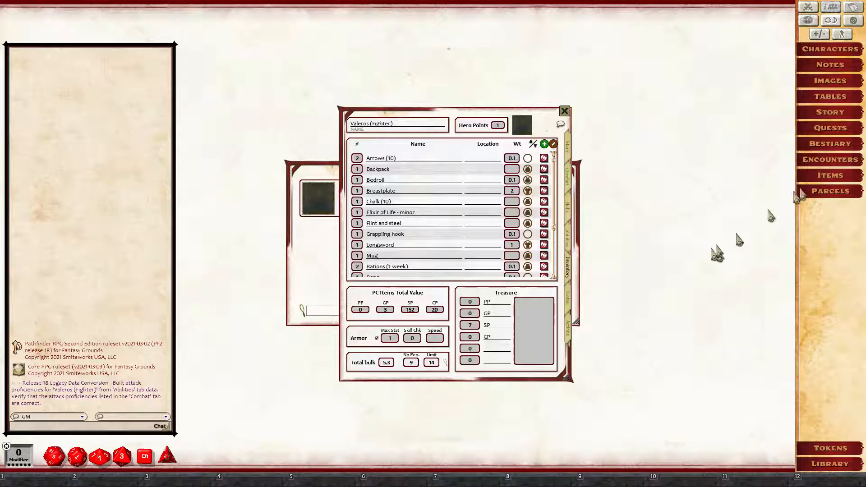
left_click(837, 177)
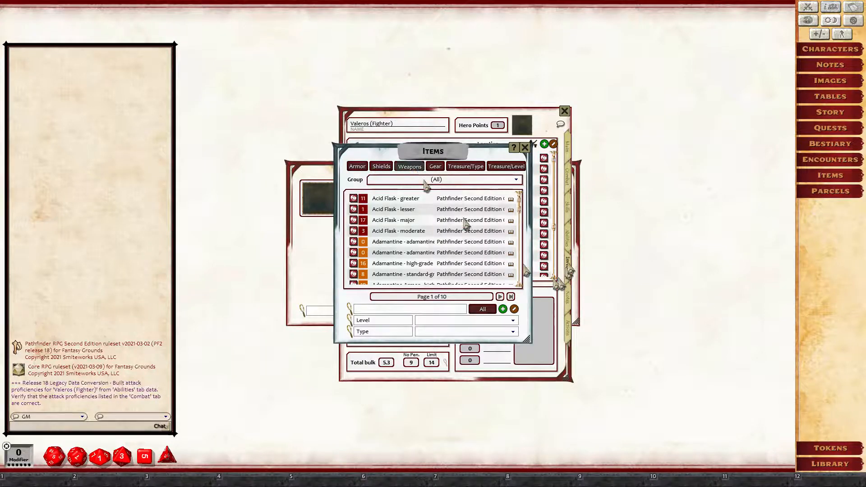
left_click(409, 166)
left_click_drag(526, 154, 638, 163)
left_click(524, 148)
left_click_drag(451, 120, 262, 98)
scroll(530, 298, "down", 3)
scroll(528, 298, "down", 5)
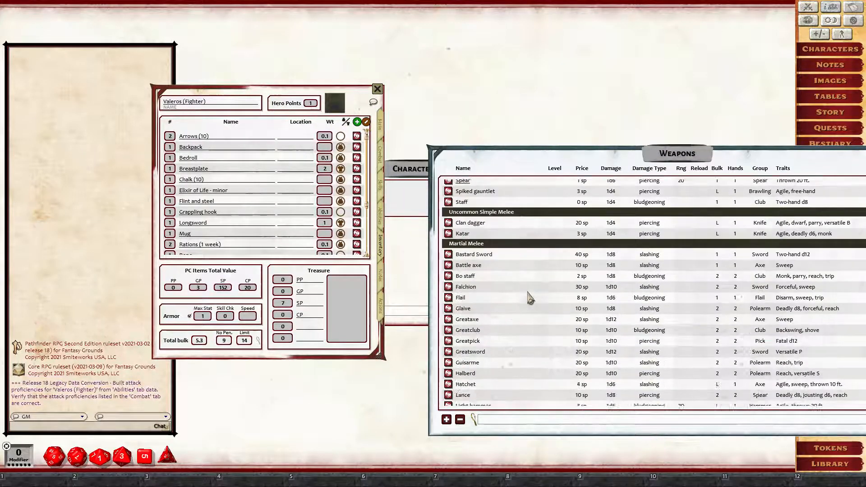
left_click_drag(449, 198, 298, 197)
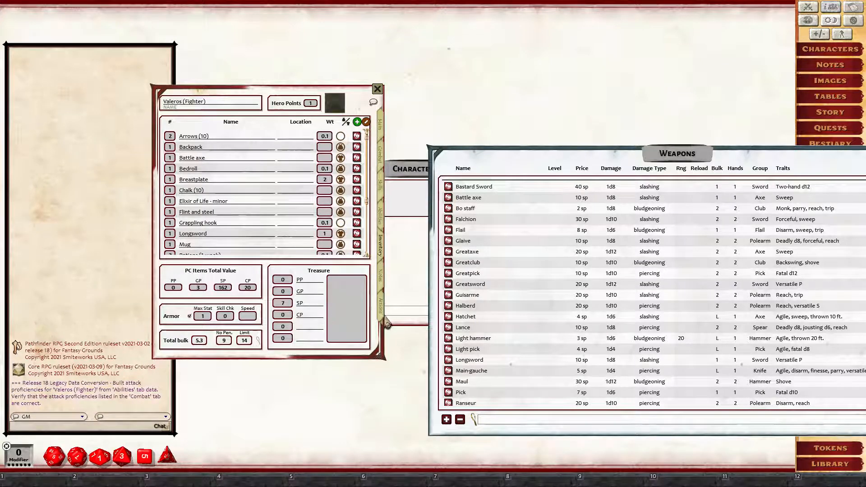
Inspect the Battle axe's attack proficiency in its weapon details among the Fighter's actions.
left_click(382, 311)
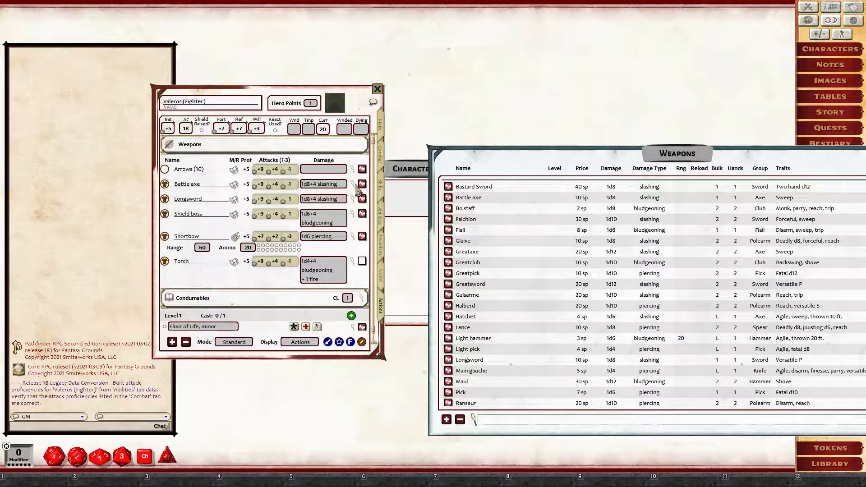
left_click(356, 186)
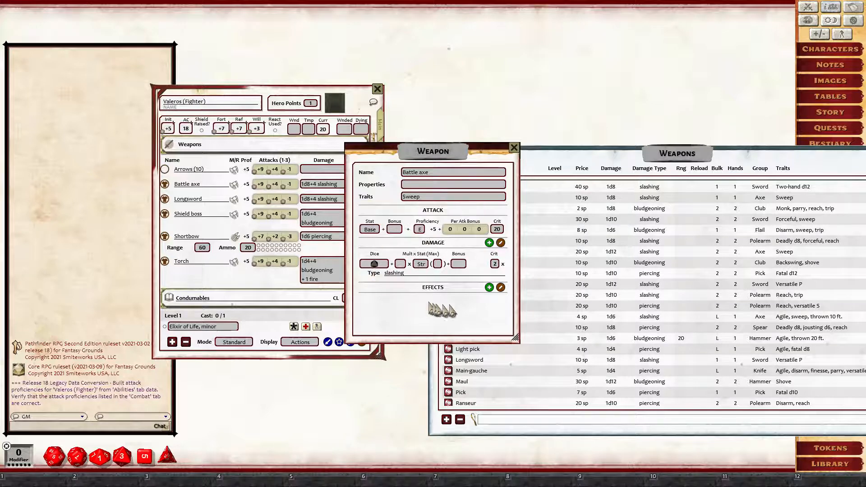
left_click(515, 147)
Set the Martial weapons attack proficiency to Master to check the Battle axe's attack, and return the rank to Expert.
scroll(510, 330, "up", 3)
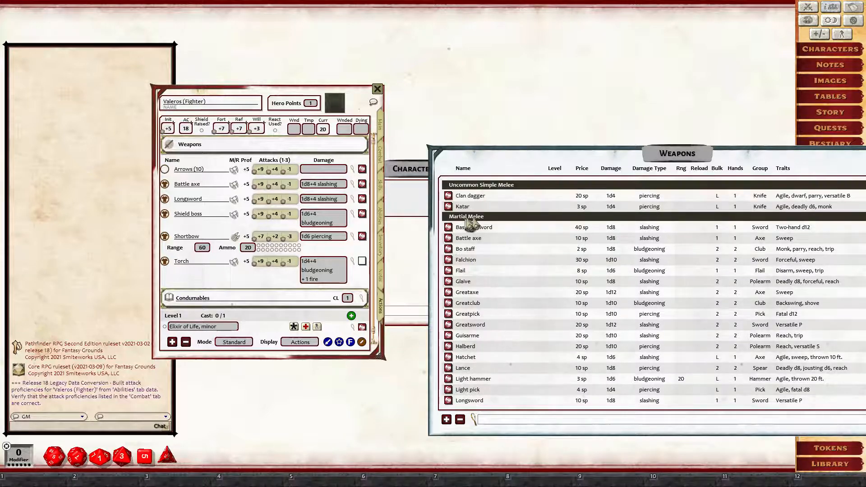
left_click(382, 163)
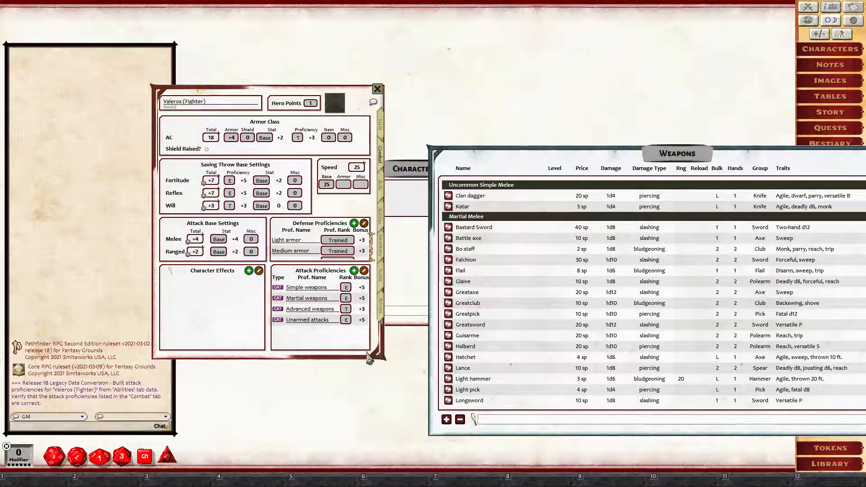
left_click(346, 298)
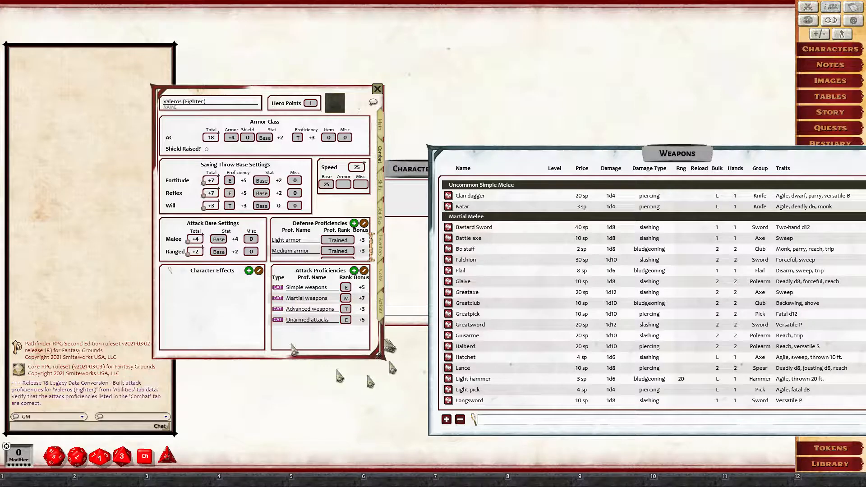
left_click(382, 317)
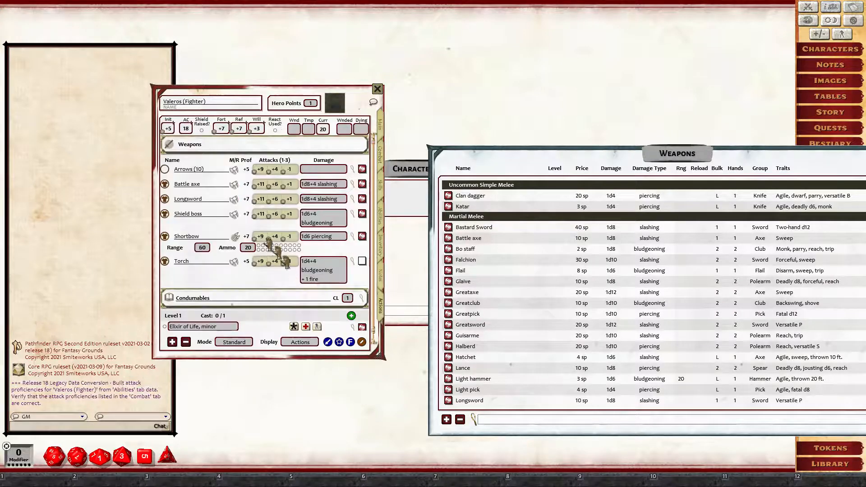
left_click(352, 185)
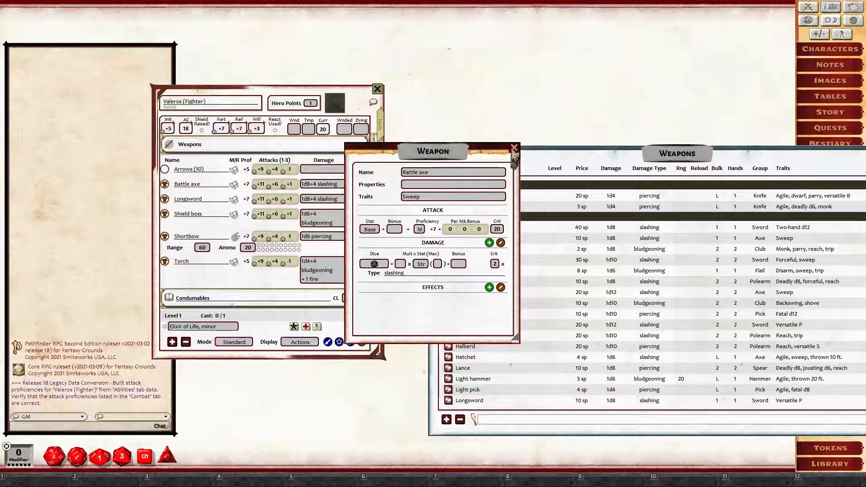
left_click(514, 148)
left_click(382, 158)
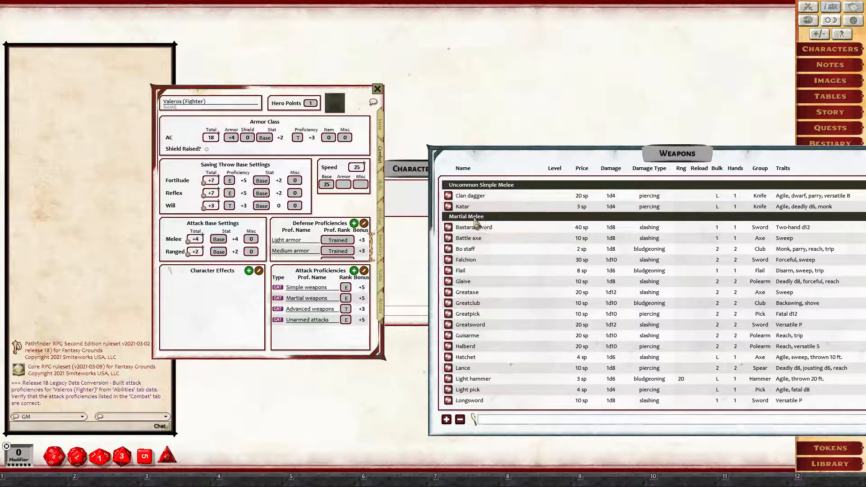
Look through the category headings of the Weapons list and examine the subcategory in the Fist record.
scroll(475, 279, "down", 9)
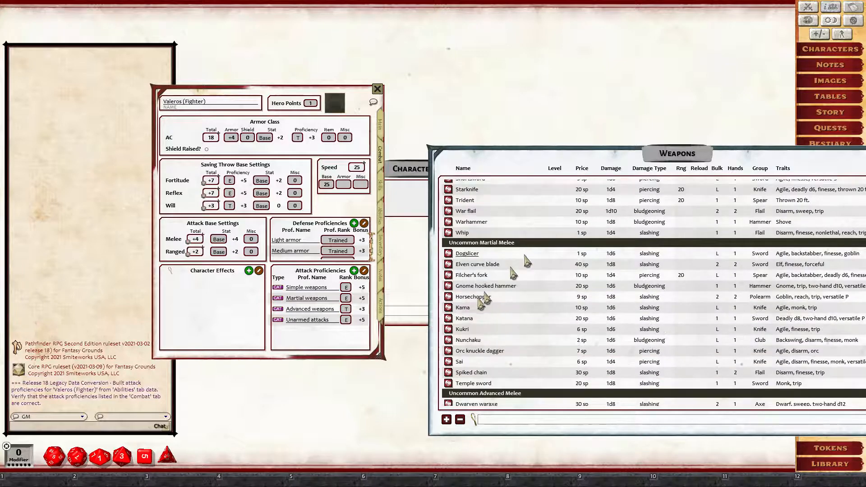
scroll(492, 252, "down", 4)
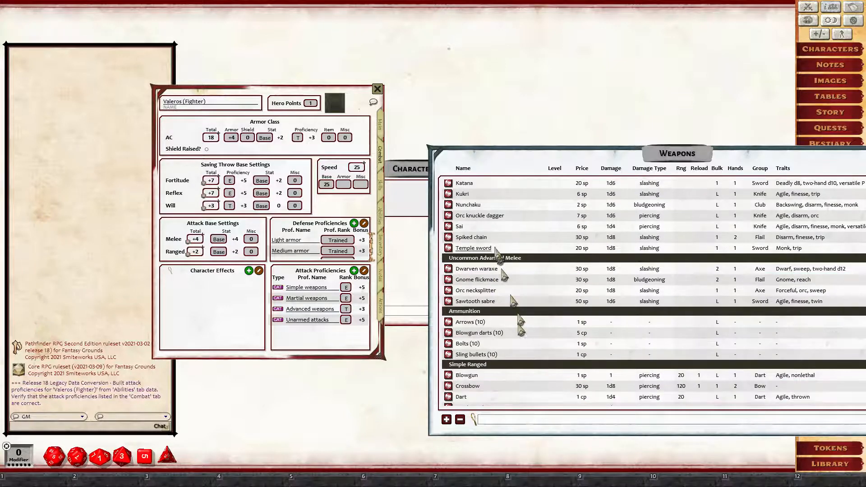
scroll(547, 348, "up", 8)
scroll(547, 347, "up", 8)
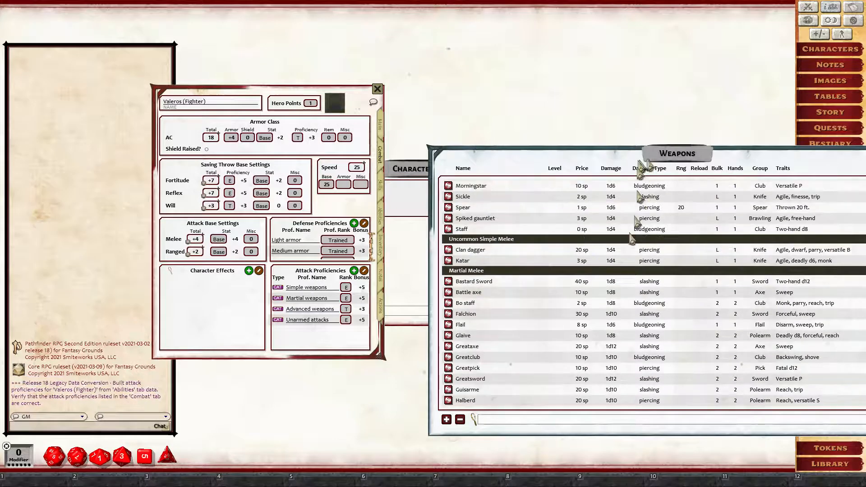
scroll(632, 240, "up", 3)
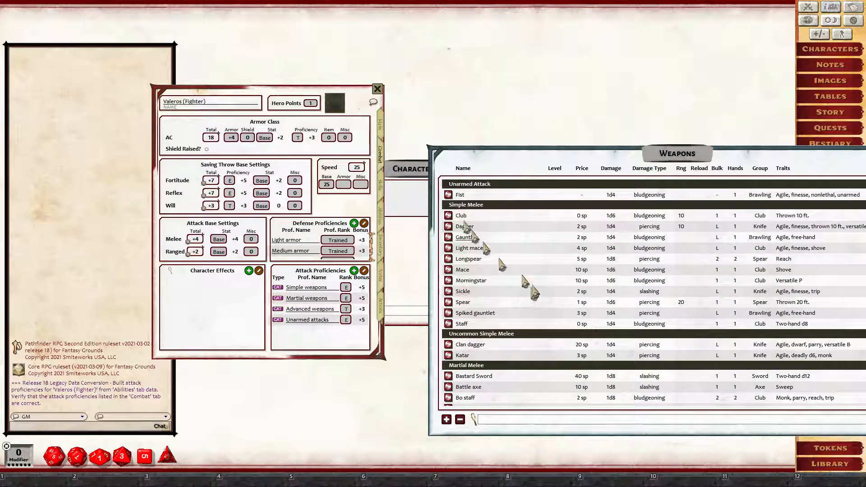
left_click(449, 195)
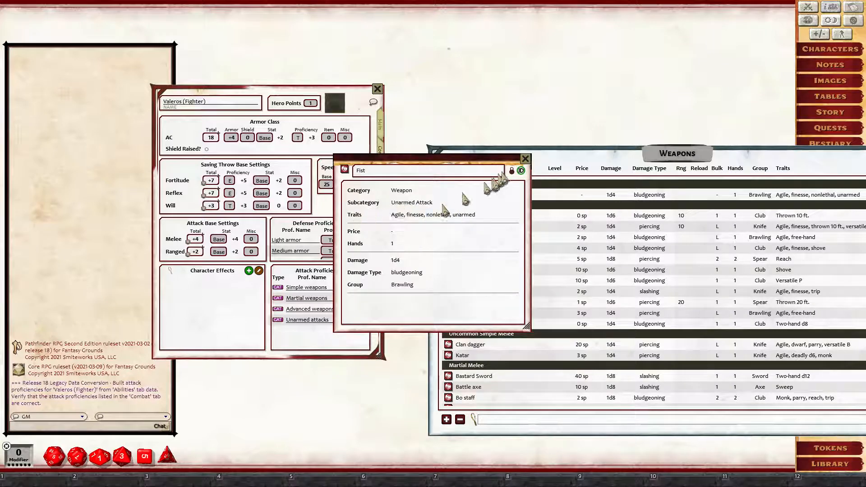
left_click(526, 160)
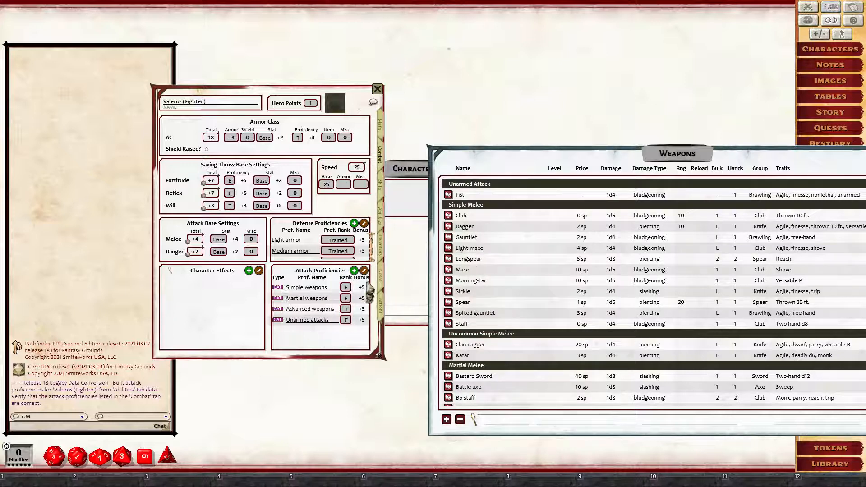
Add an attack proficiency named Test to the Fighter, set its type to an actual weapon name, and close the Weapons list.
left_click(354, 271)
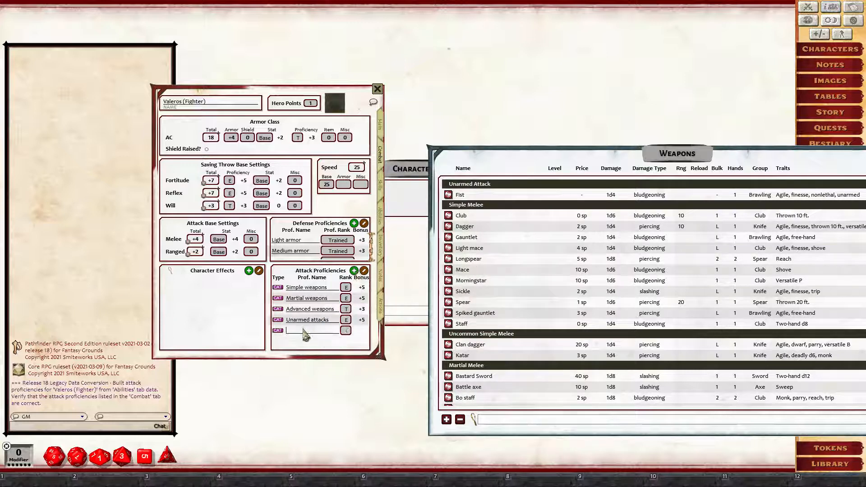
type("Test")
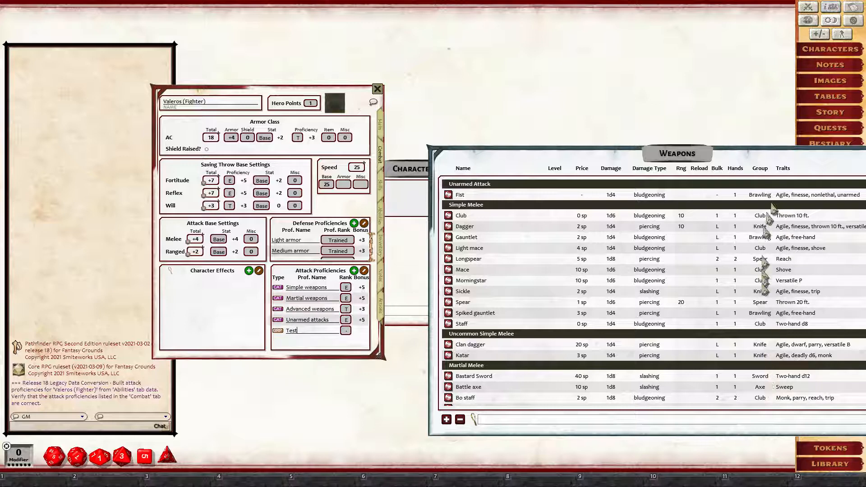
left_click(278, 332)
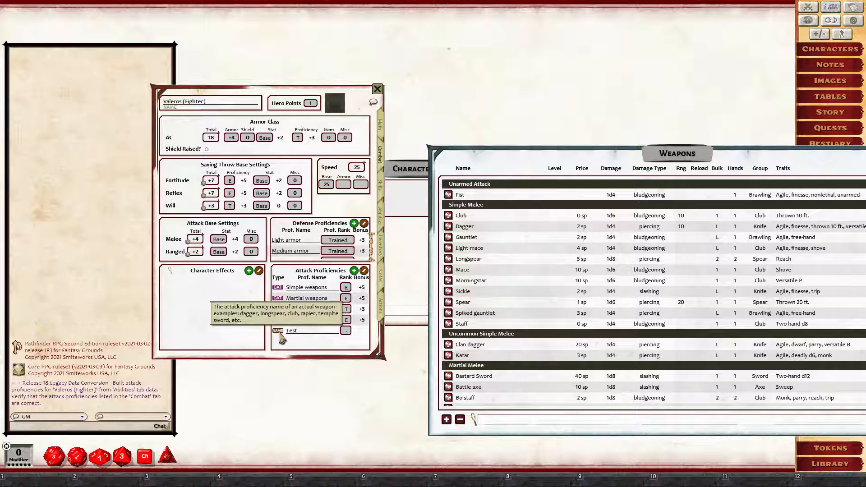
left_click_drag(599, 163, 519, 184)
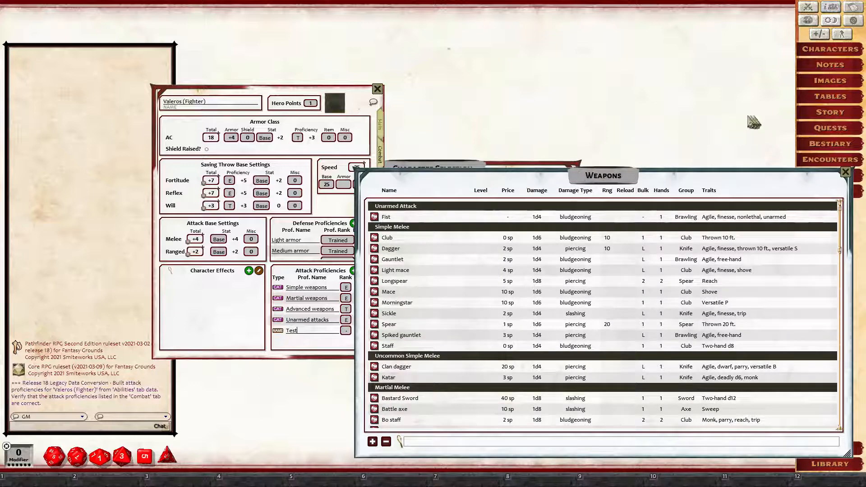
left_click(844, 172)
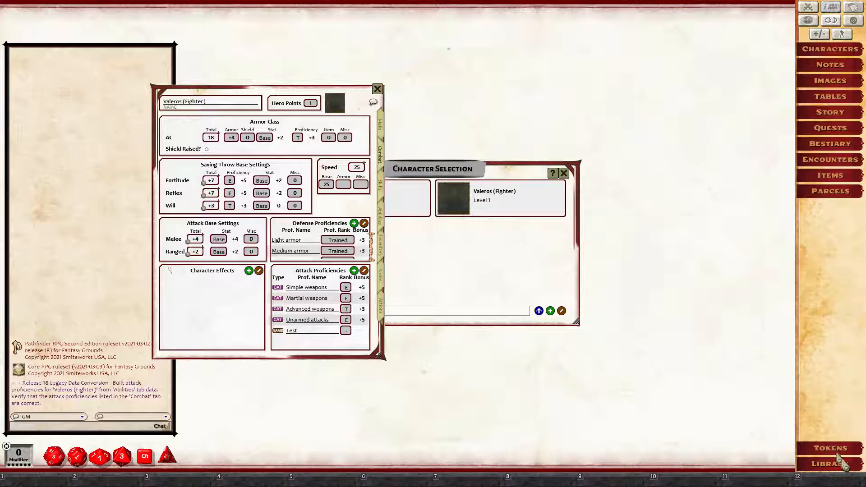
Configure the sidebar in the game options to show all record types, and close the options.
left_click(853, 21)
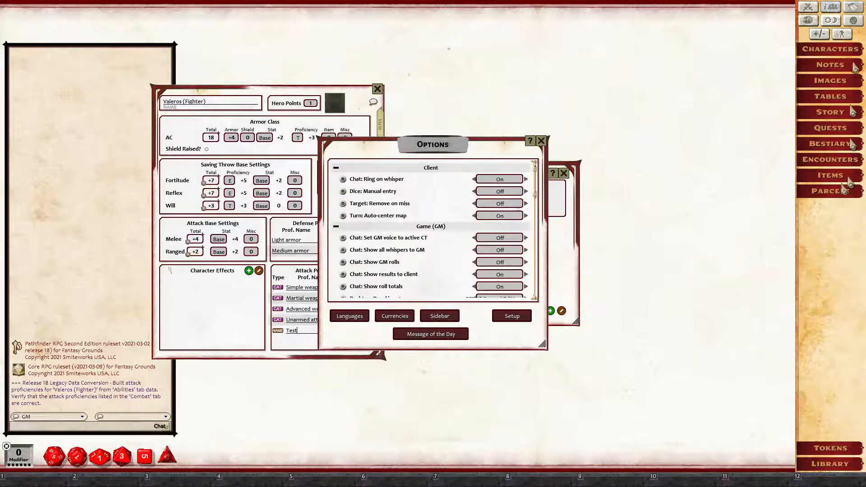
left_click(436, 317)
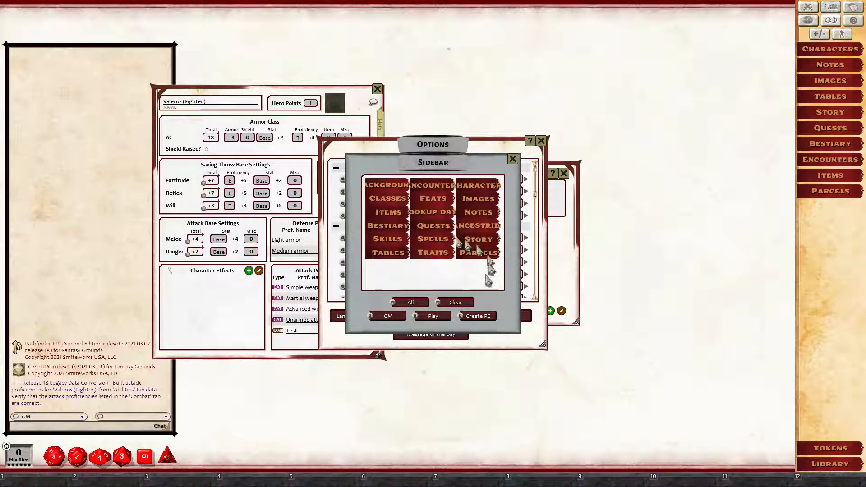
left_click(409, 304)
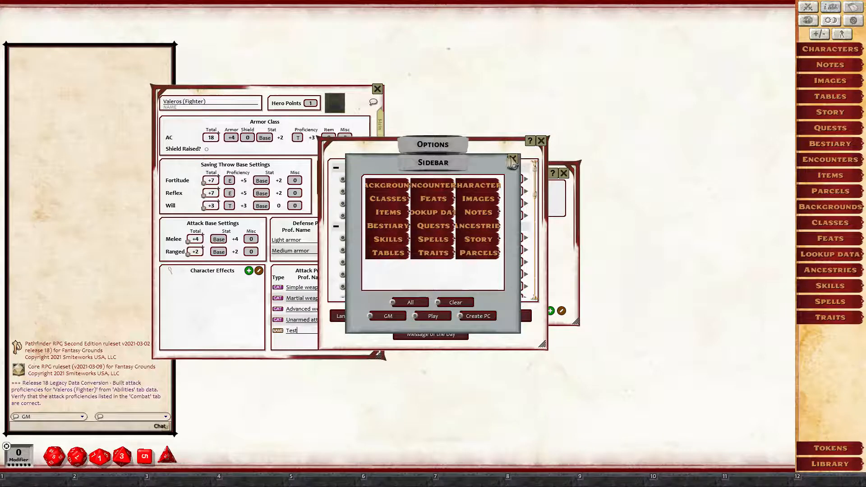
left_click(512, 159)
left_click(541, 141)
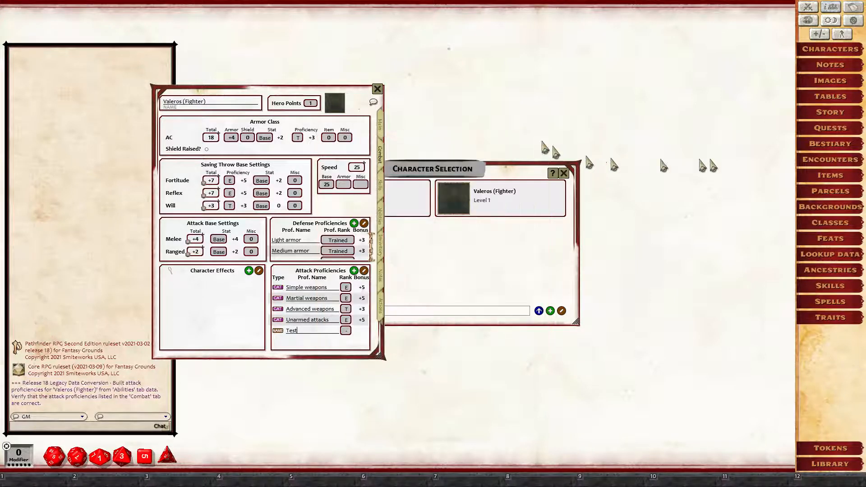
Examine the weapon training in the Rogue class record and the proficiencies of the Fighter's listed weapon attacks.
left_click(830, 225)
left_click(375, 282)
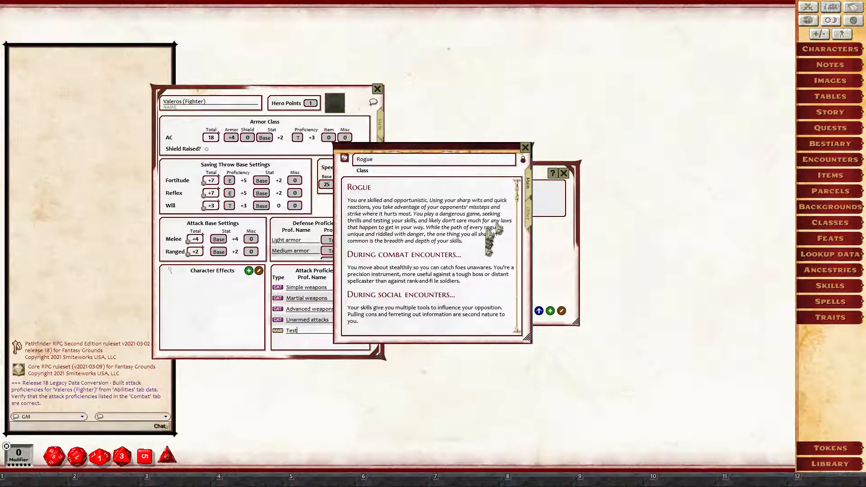
left_click(529, 215)
scroll(497, 266, "down", 2)
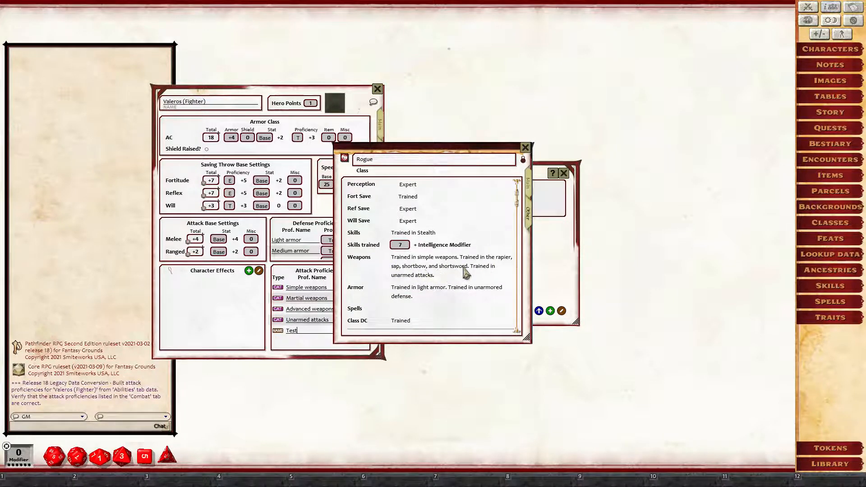
left_click_drag(437, 161, 572, 180)
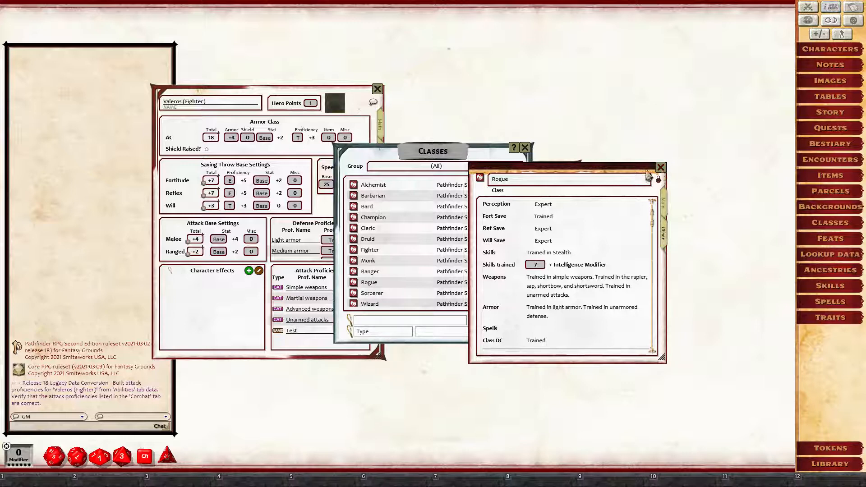
left_click_drag(611, 174, 670, 239)
left_click_drag(420, 154, 618, 44)
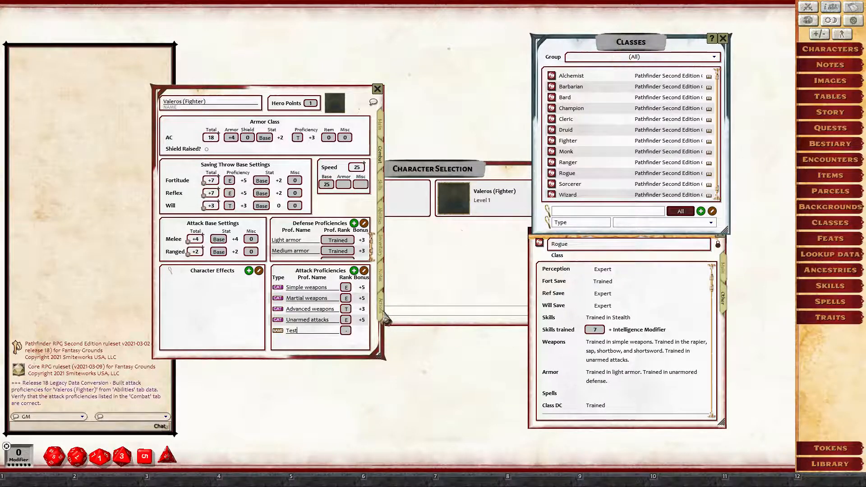
left_click(382, 311)
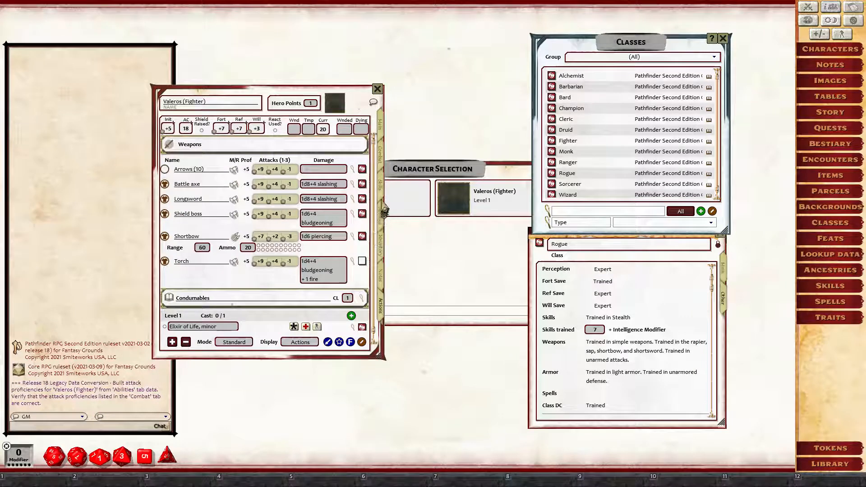
Add a character effect named Test with the effect text "ATL: +1 status" in the Fighter's combat settings, and collapse its details.
left_click(380, 154)
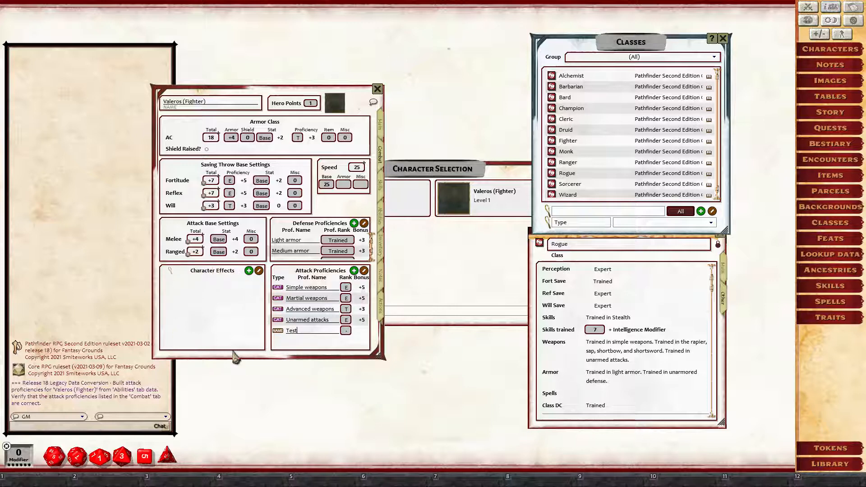
left_click(250, 272)
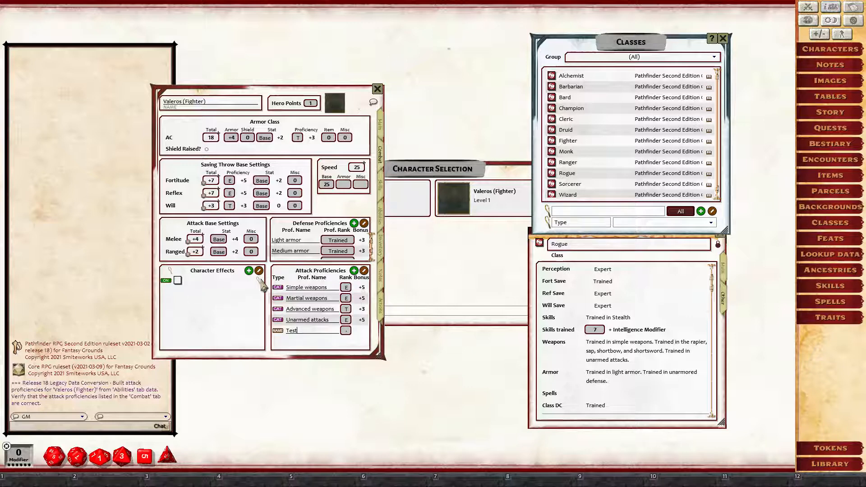
left_click(239, 292)
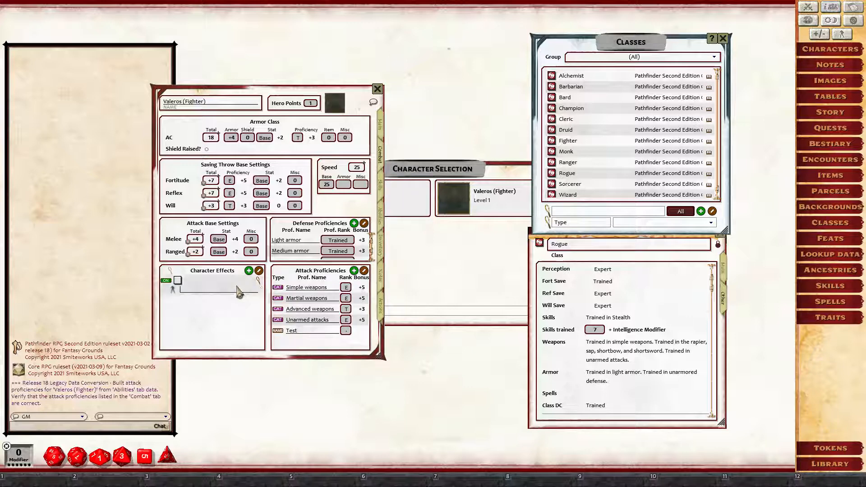
left_click(211, 285)
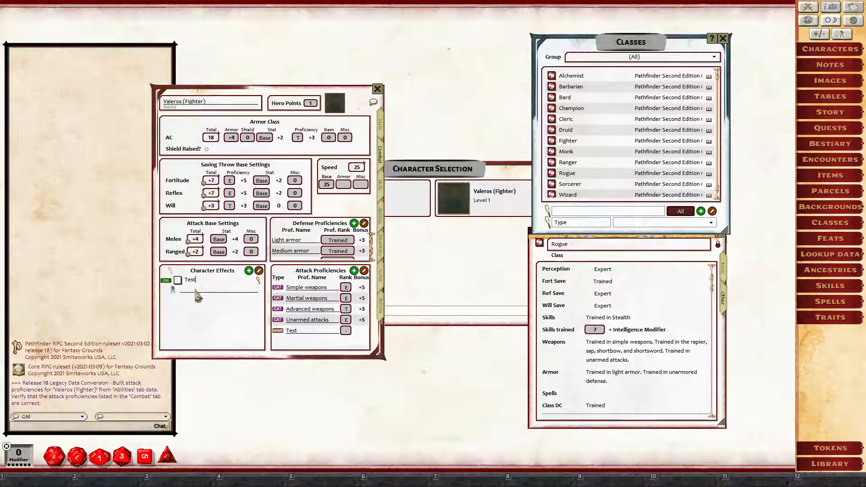
left_click(196, 291)
type("ATL: ")
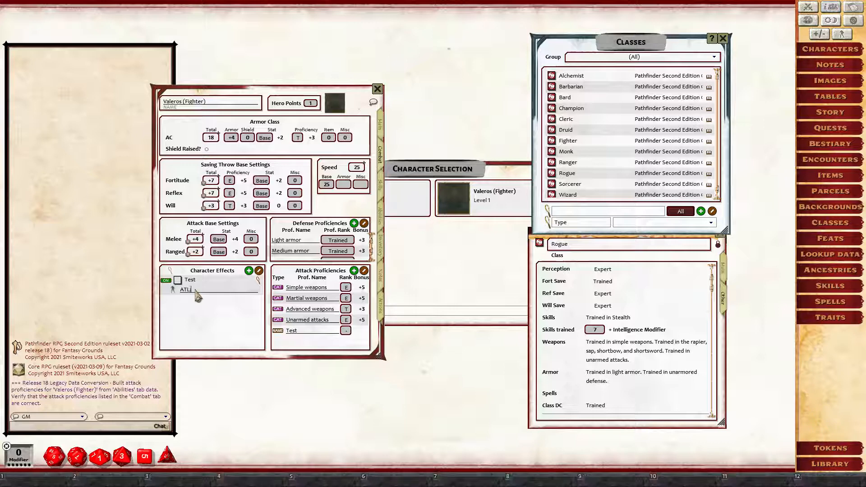
type("+1, status")
left_click(200, 290)
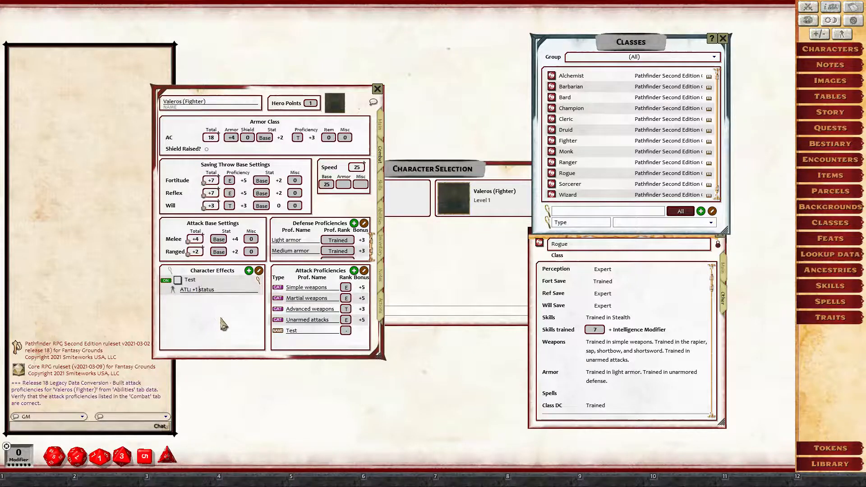
left_click(172, 273)
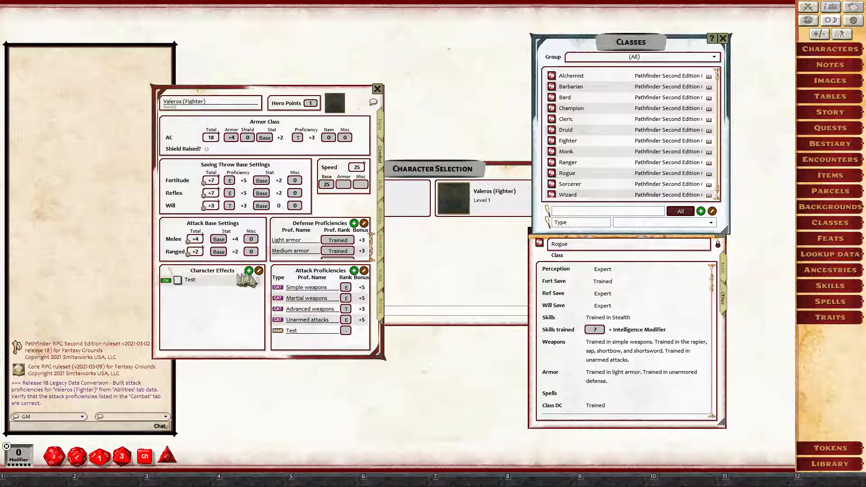
Correct the Test effect's text to "ATK: +1 status" and collapse the effect details.
left_click(259, 281)
left_click(198, 291)
key("Left")
key("Left")
key("Left")
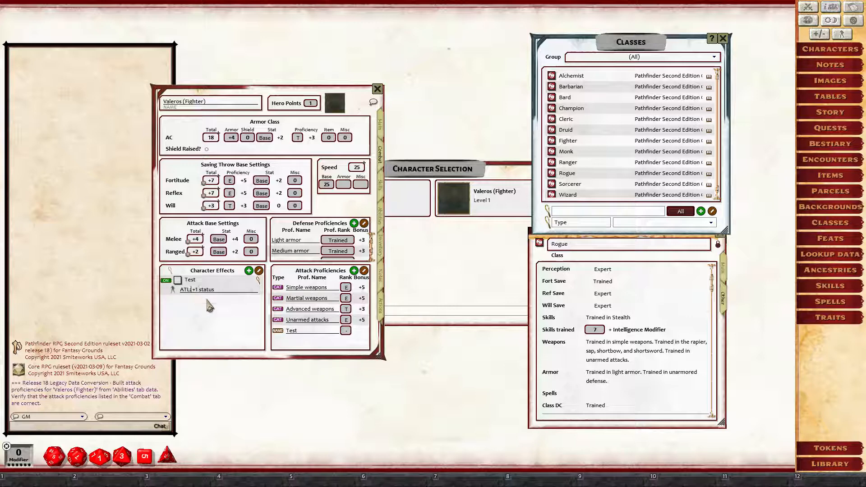
type("K")
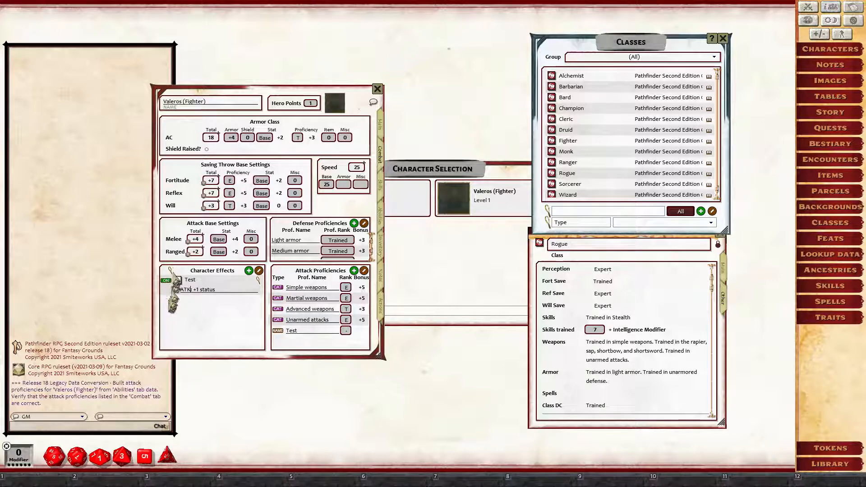
left_click(170, 270)
Roll the Battle axe's first attack with the Test effect enabled, and move the character sheet clear of the chat.
left_click(382, 309)
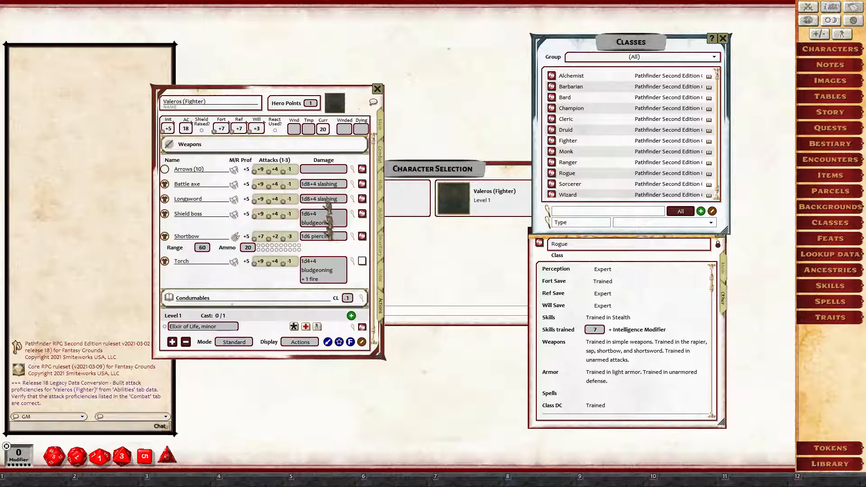
double_click(261, 184)
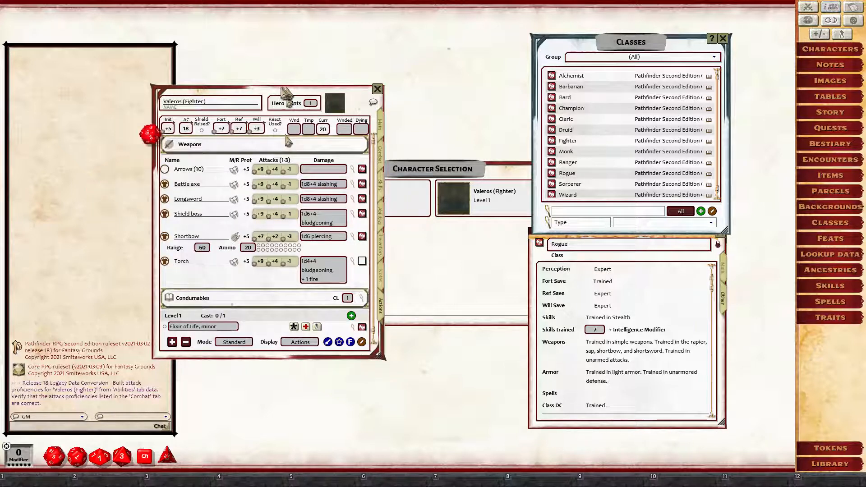
left_click_drag(287, 95, 378, 74)
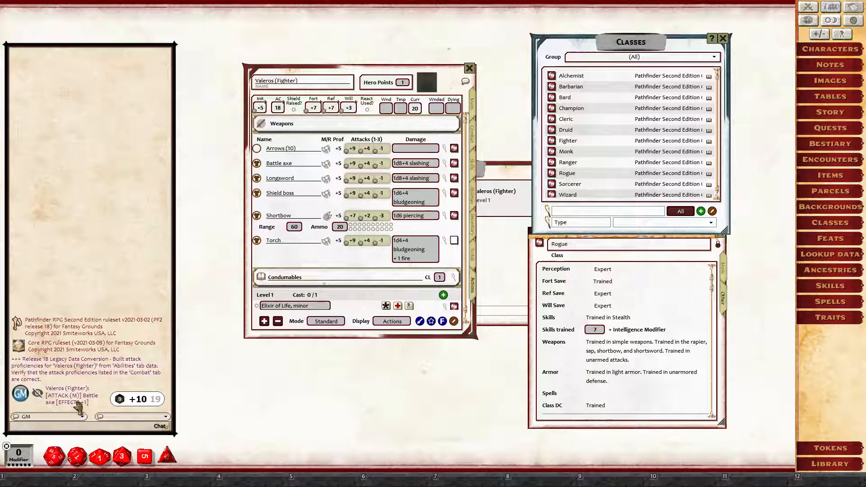
Turn off the Test character effect and roll the Battle axe's first attack again.
left_click(472, 134)
left_click_drag(266, 267, 351, 168)
double_click(351, 165)
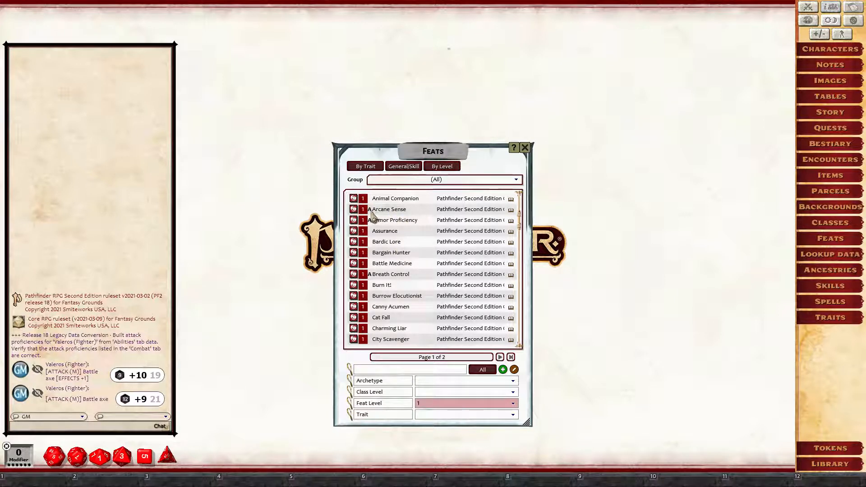
Examine the Arcane Sense record in the level 1 Feats list and close it.
mouse_move(372, 212)
left_click(354, 210)
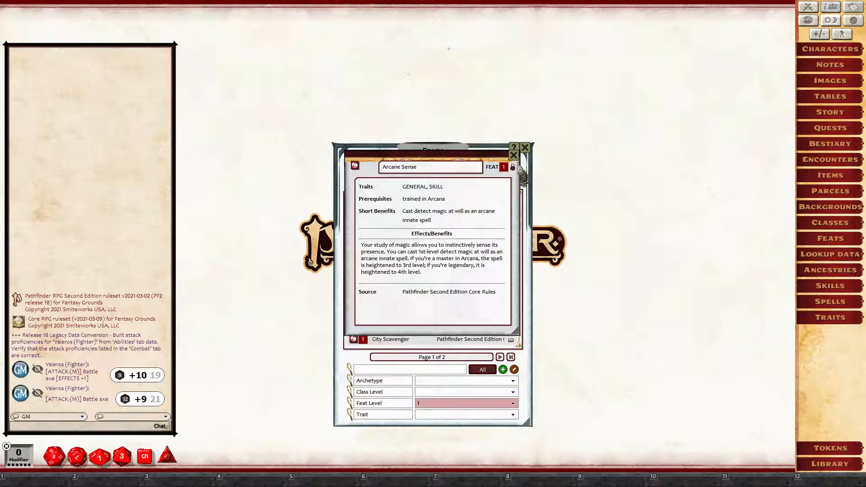
left_click(514, 155)
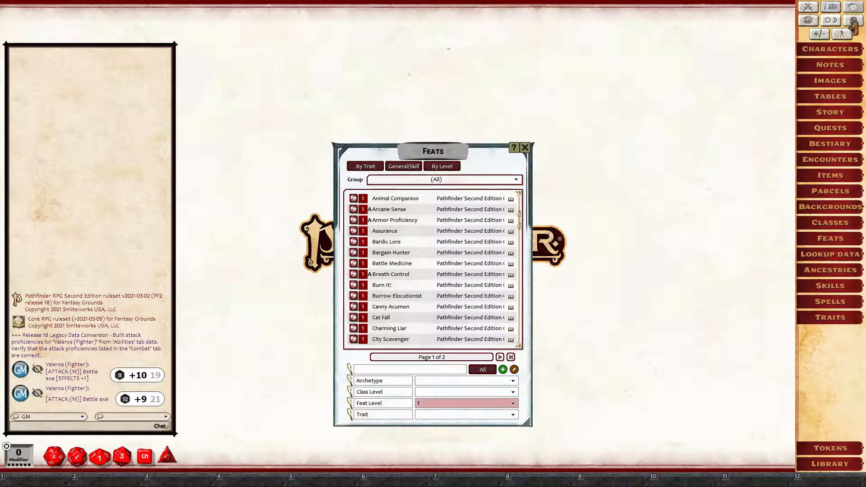
Set the Experimental Development option Show Ability Automation Field to On, and close the options.
left_click(854, 22)
scroll(482, 204, "down", 10)
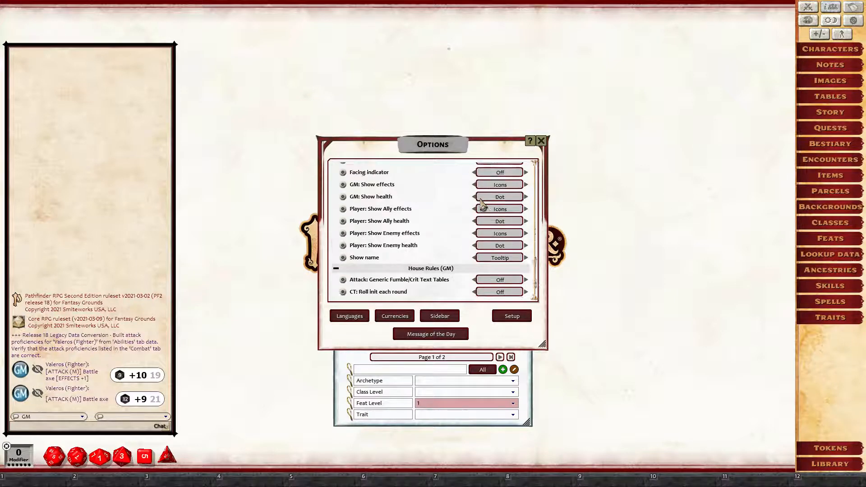
scroll(482, 204, "down", 2)
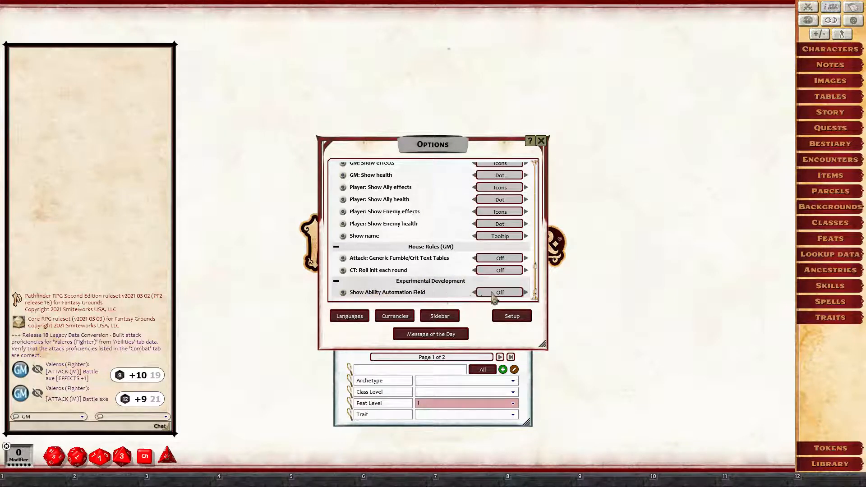
left_click(506, 293)
left_click_drag(448, 148, 675, 227)
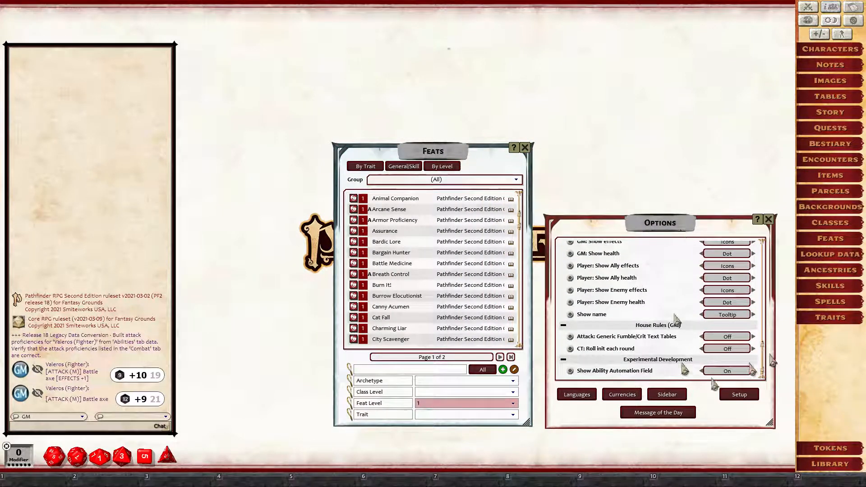
left_click(770, 221)
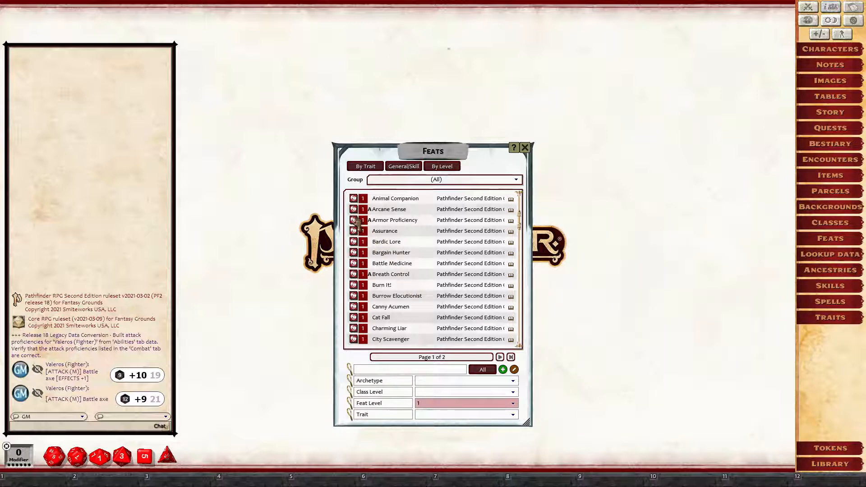
Open the Breath Control feat and examine its Automation field, placing the record beside the Feats list.
left_click(353, 274)
scroll(480, 239, "down", 2)
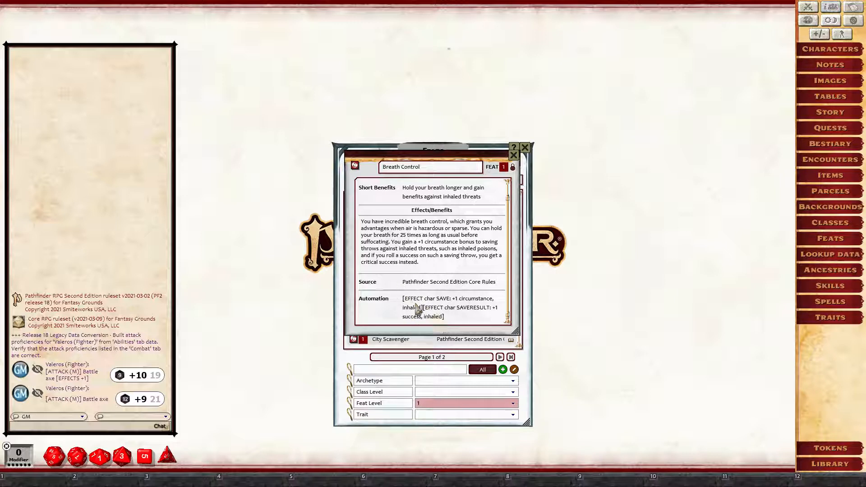
left_click_drag(439, 160, 652, 262)
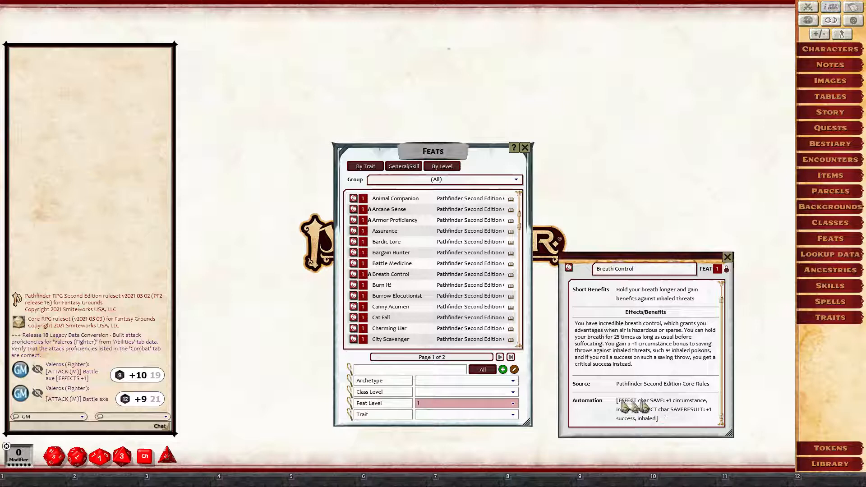
Open Valeros (Fighter)'s main character page and its tracker, placing the tracker beside the character sheet.
left_click(828, 53)
left_click(469, 203)
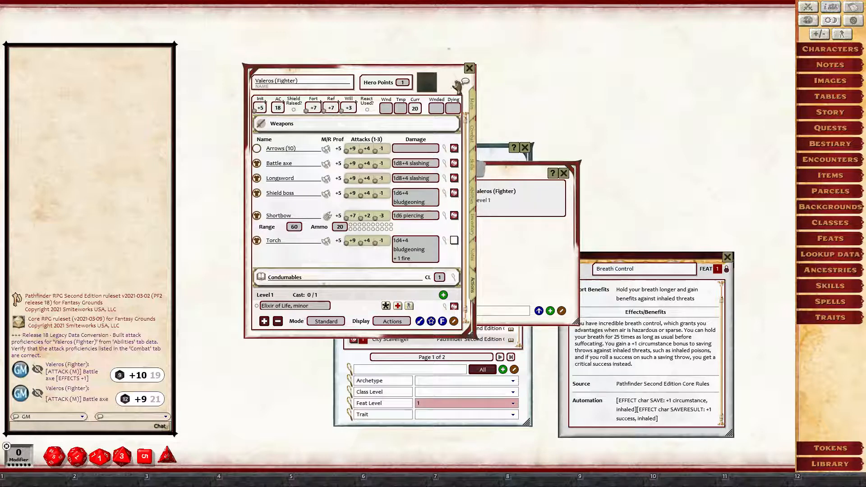
left_click(472, 104)
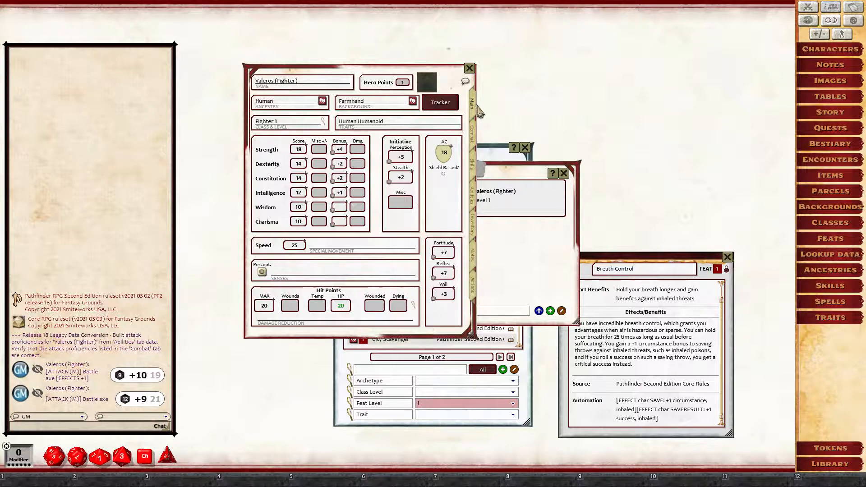
left_click(451, 102)
left_click_drag(520, 118, 684, 64)
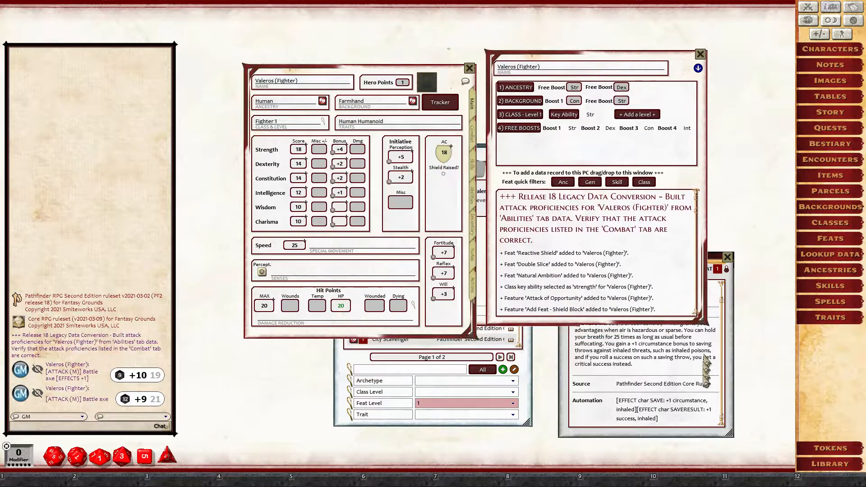
Move the Breath Control record clear of the tracker and add the feat to Valeros (Fighter) through the tracker.
left_click(653, 270)
left_click_drag(654, 270, 725, 303)
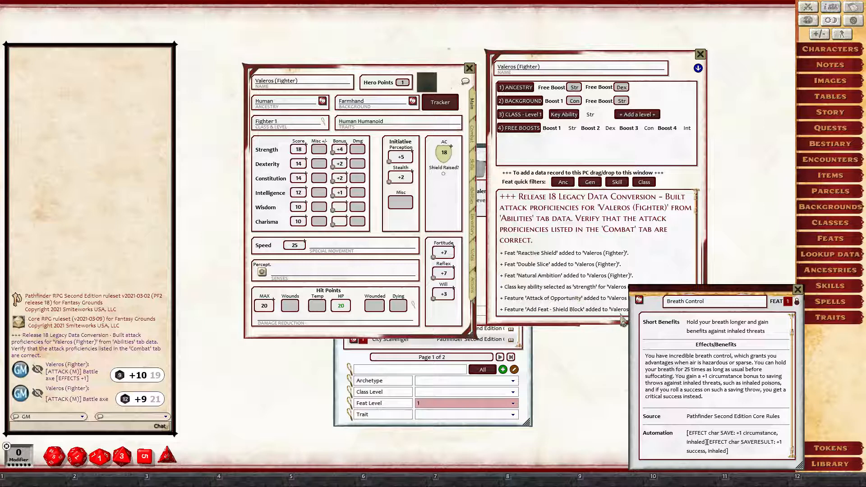
left_click_drag(640, 303, 605, 248)
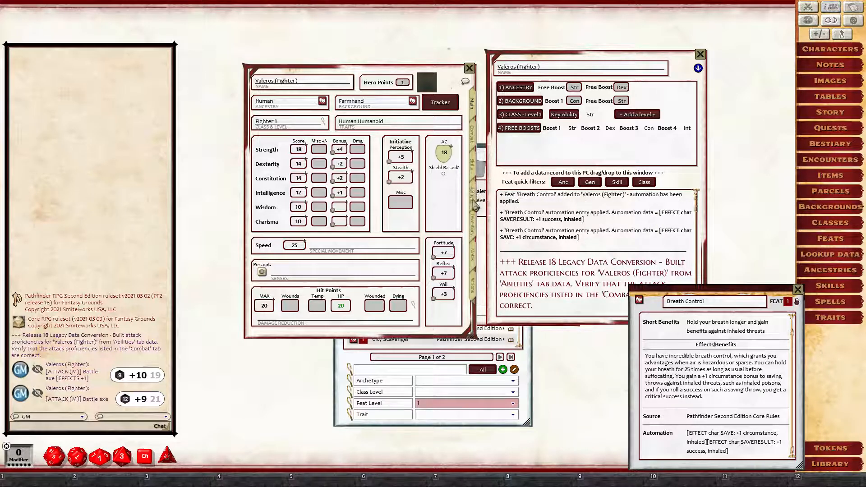
Check Breath Control among Valeros's feats and combat character effects, view the record linked to an effect, and close both feat records.
left_click(474, 206)
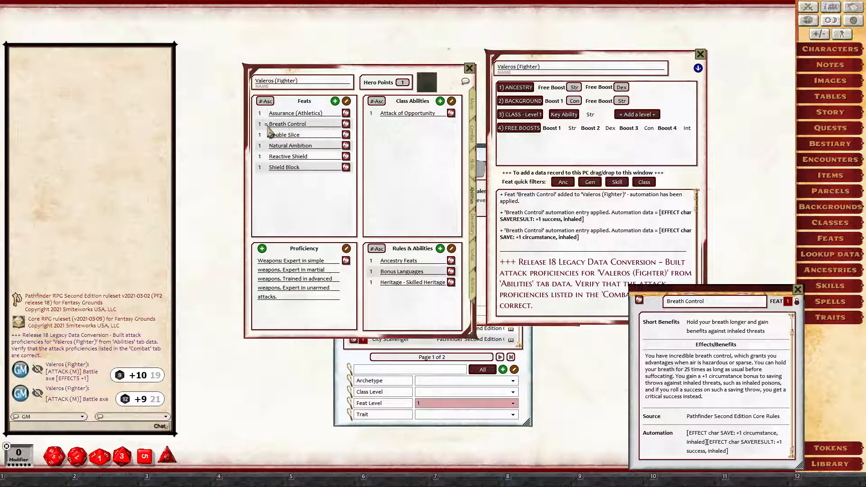
mouse_move(269, 127)
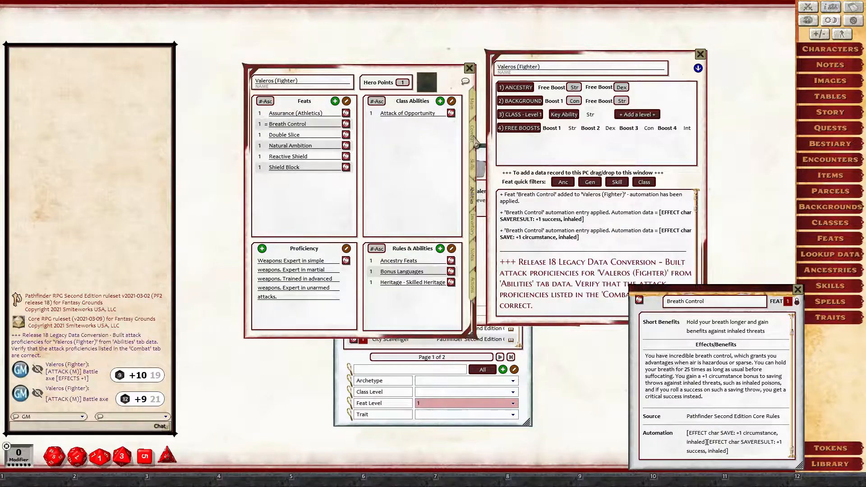
left_click(474, 139)
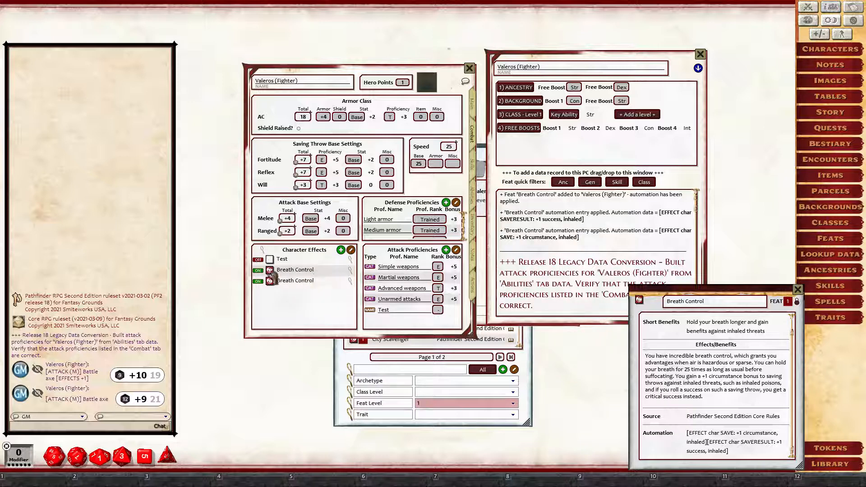
left_click(270, 271)
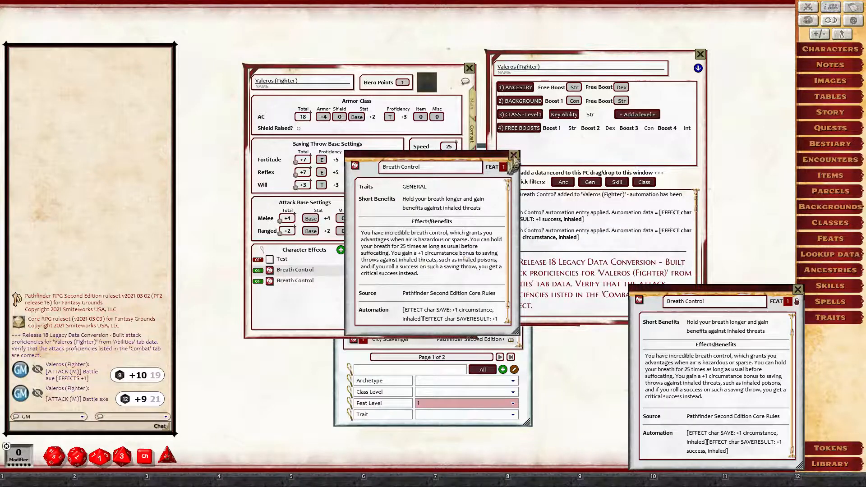
left_click(517, 150)
left_click(798, 291)
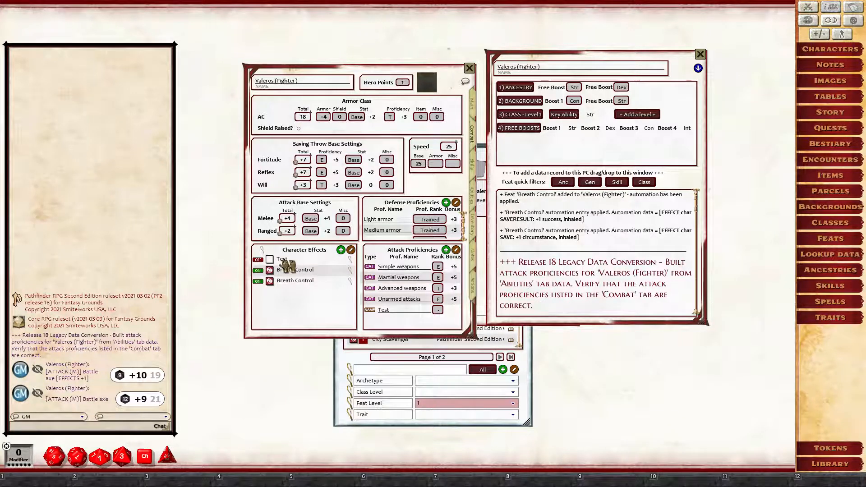
Expand the details of the character effects and examine the feat record linked to the first Breath Control effect.
left_click(261, 250)
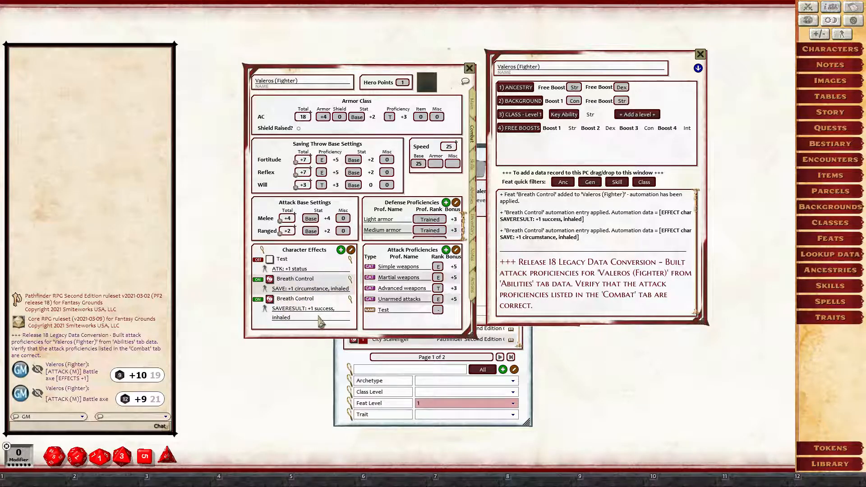
left_click(261, 250)
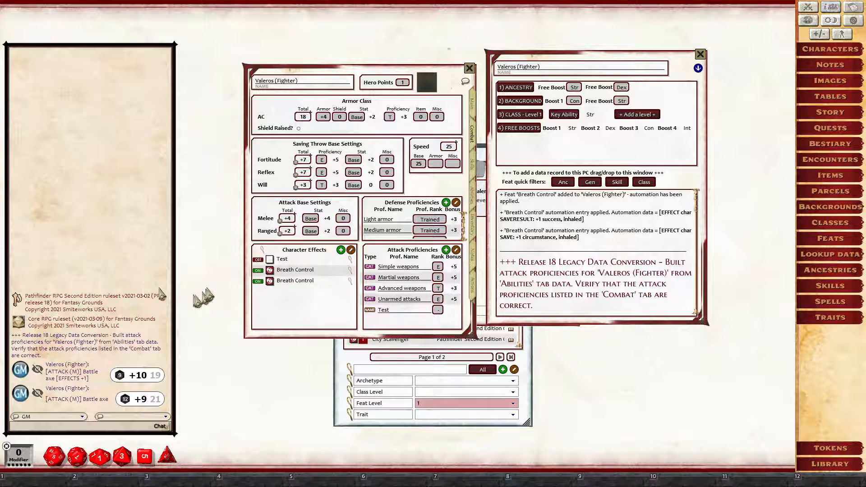
left_click(260, 249)
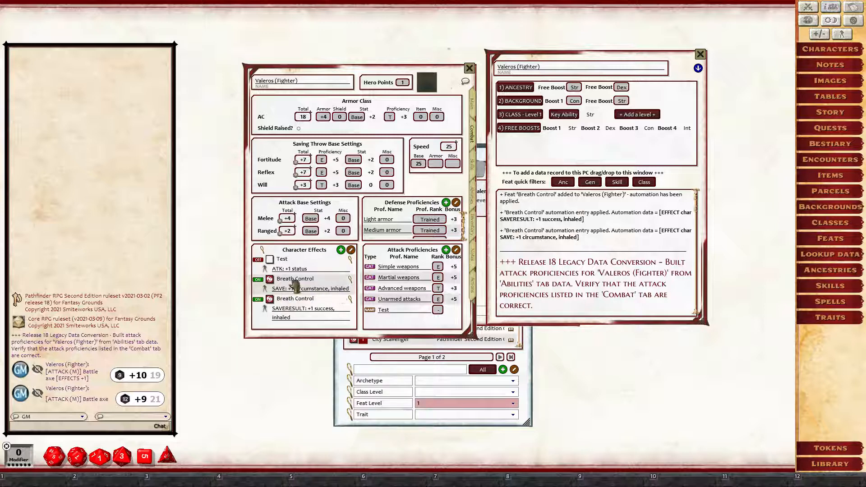
left_click(270, 280)
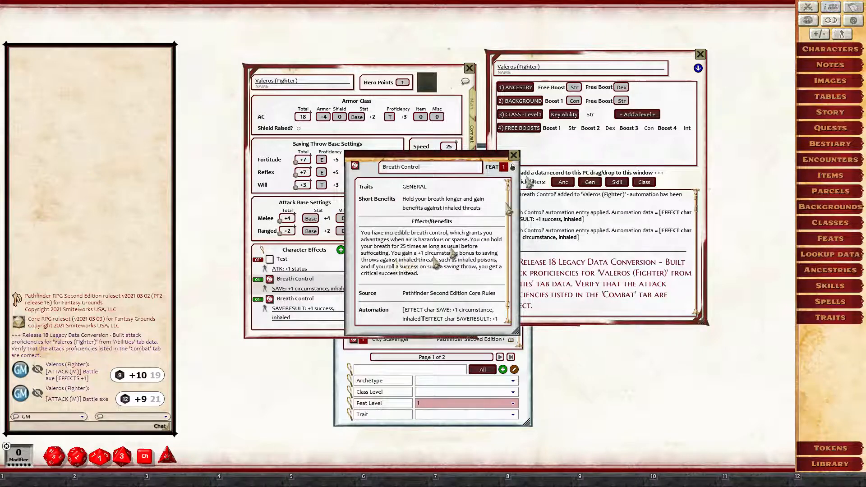
left_click(513, 155)
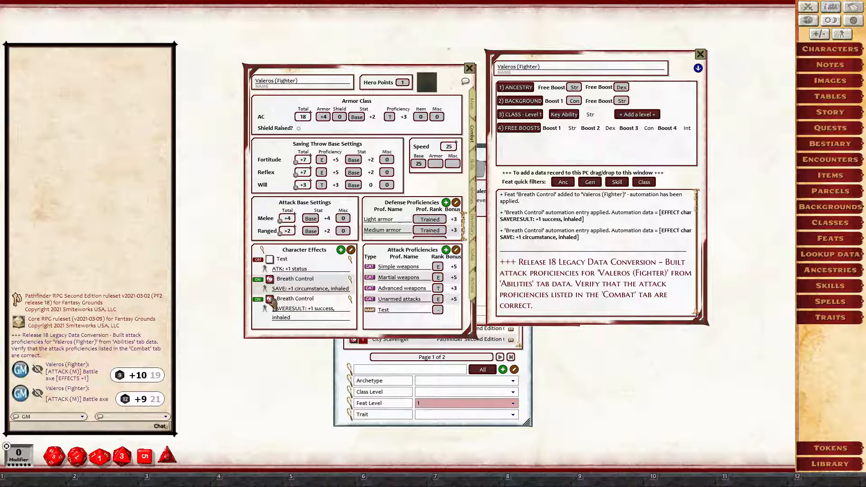
Open the record linked to the second Breath Control effect, place it over the tracker and examine its Automation field.
left_click(270, 300)
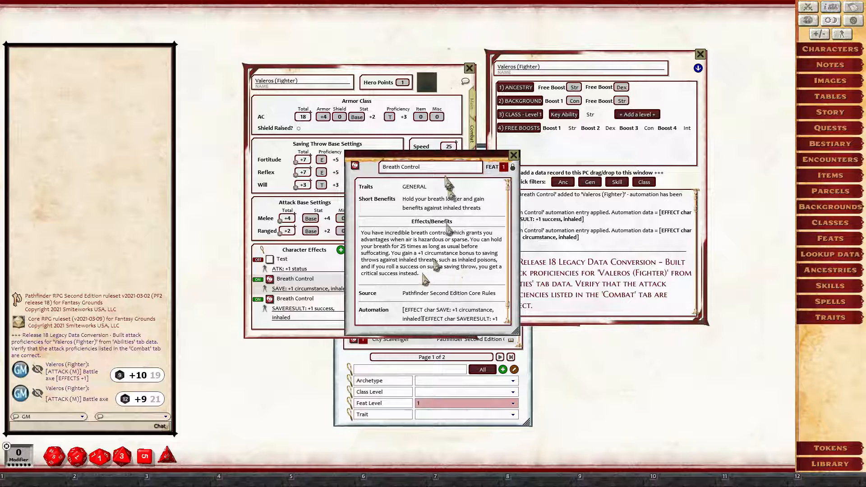
left_click_drag(452, 163, 677, 217)
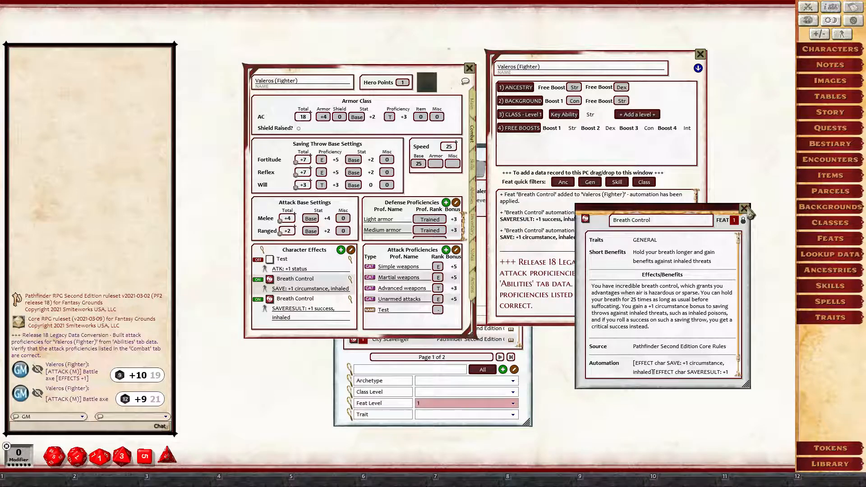
scroll(673, 354, "down", 1)
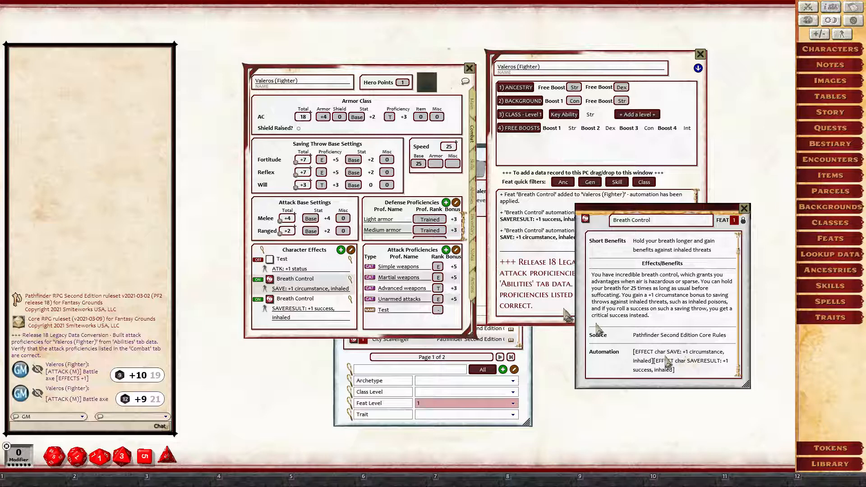
Delete the Breath Control feat from Valeros's abilities and check the character effects in the combat data.
left_click(474, 198)
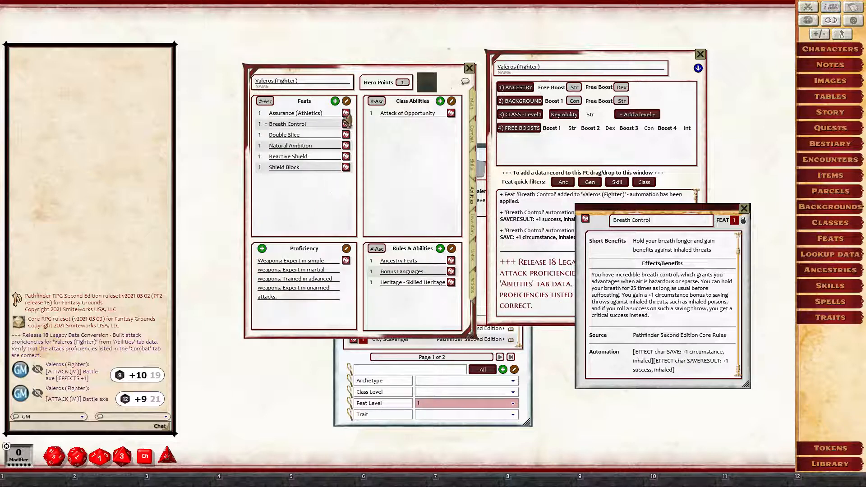
left_click(346, 101)
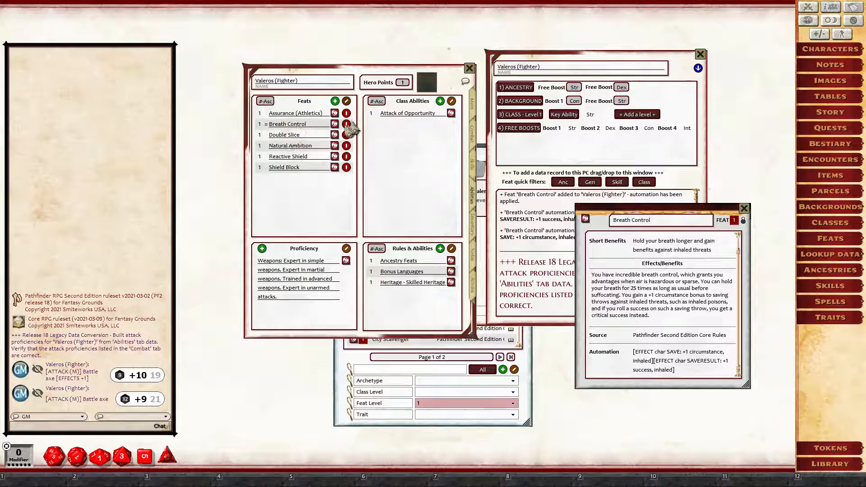
left_click(346, 124)
left_click(472, 134)
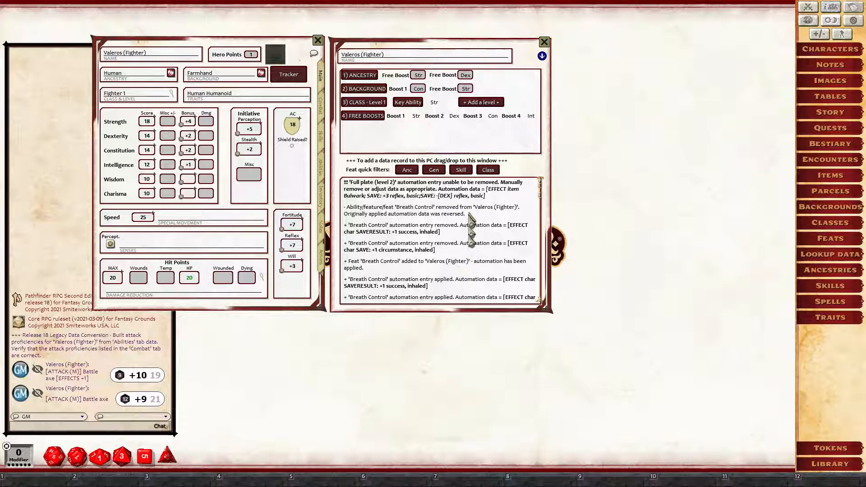
Examine the tracker's log of automation, feat and ancestry entries from newest to oldest, returning to the newest entries.
scroll(470, 239, "down", 3)
scroll(469, 238, "up", 3)
left_click_drag(542, 199, 541, 301)
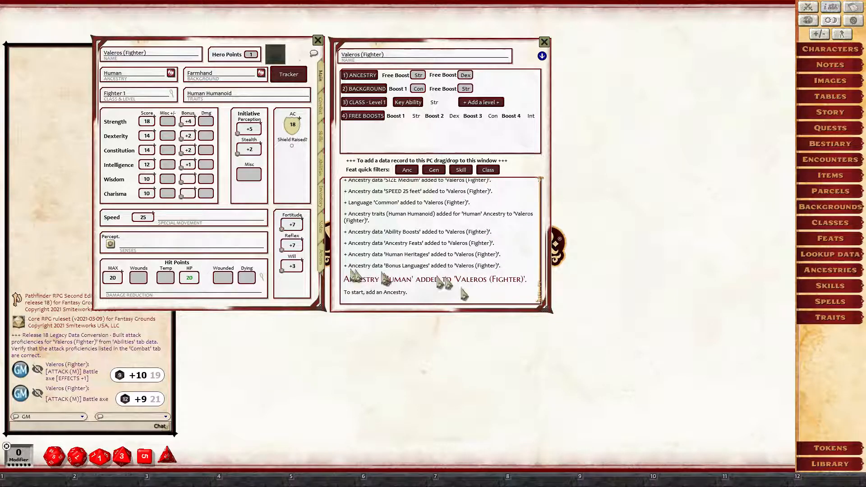
left_click_drag(541, 293, 539, 185)
scroll(466, 208, "down", 3)
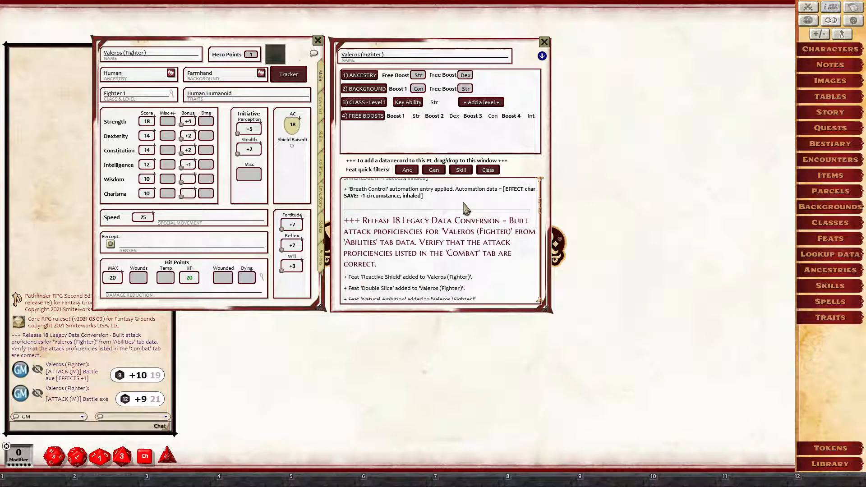
scroll(465, 221, "up", 2)
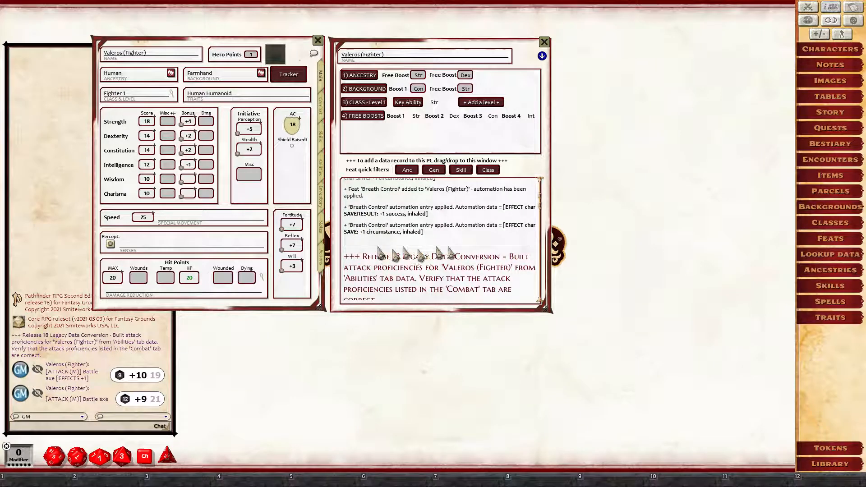
scroll(411, 252, "down", 4)
scroll(413, 252, "up", 6)
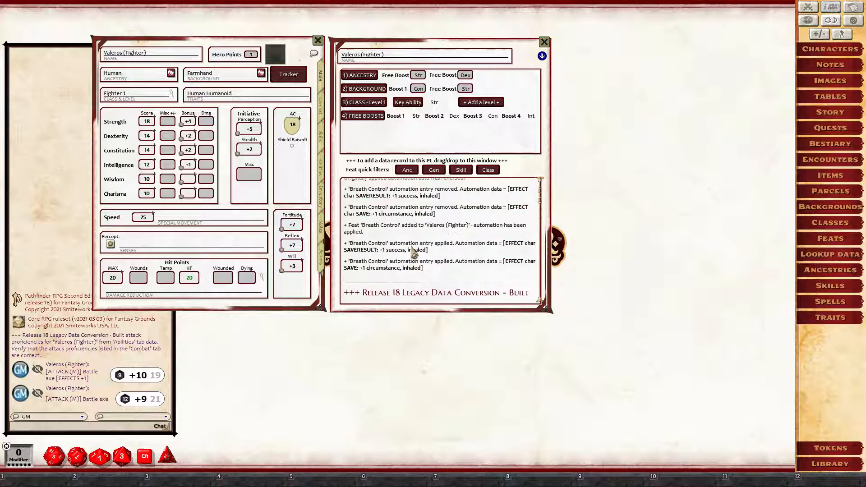
scroll(445, 273, "down", 3)
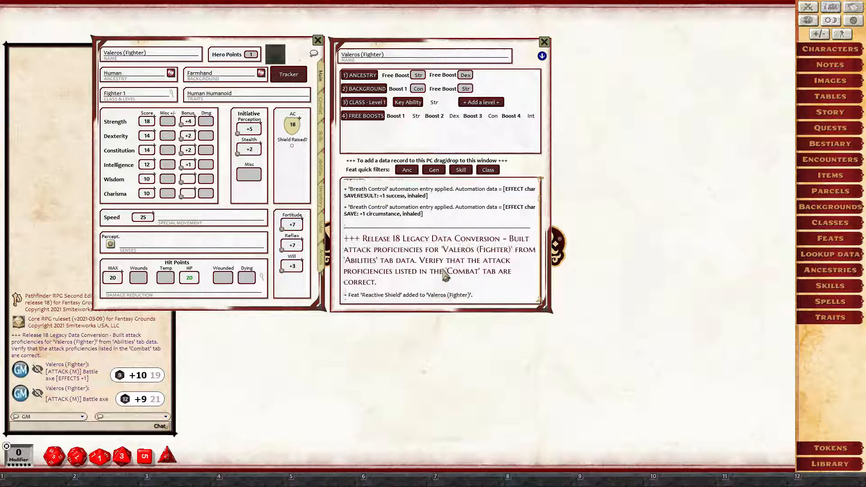
scroll(445, 273, "up", 2)
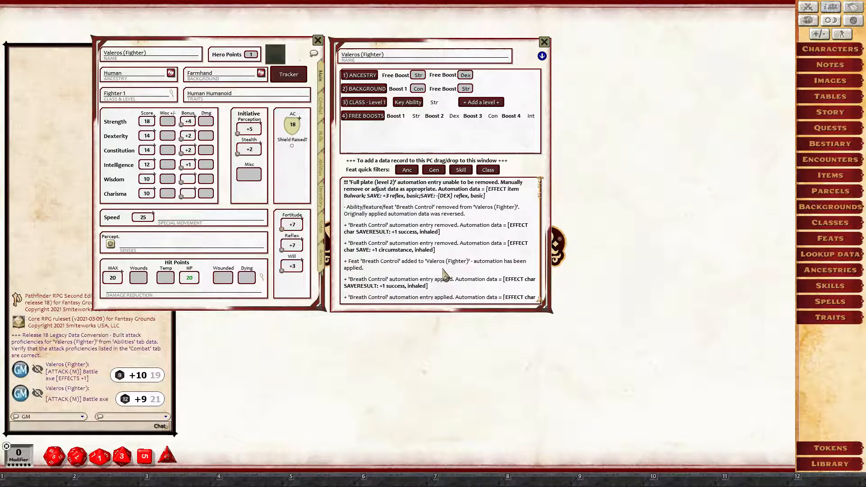
scroll(445, 273, "down", 1)
scroll(481, 270, "down", 1)
scroll(480, 265, "down", 1)
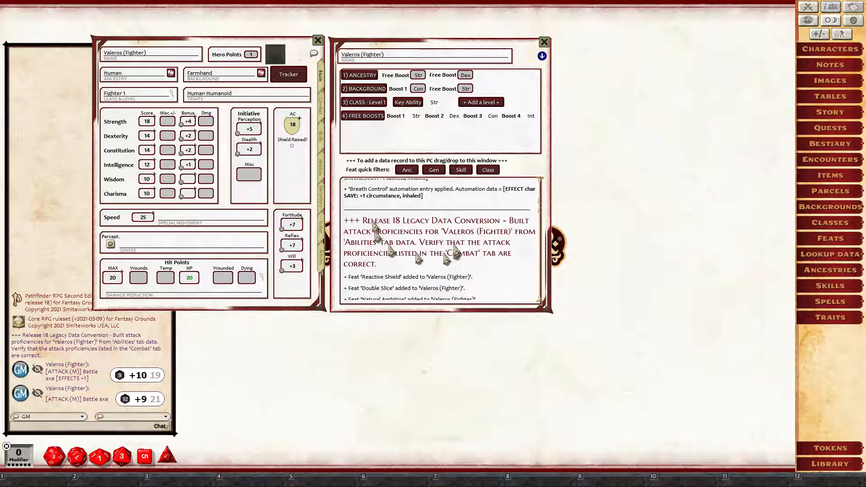
scroll(421, 240, "up", 1)
scroll(422, 243, "up", 3)
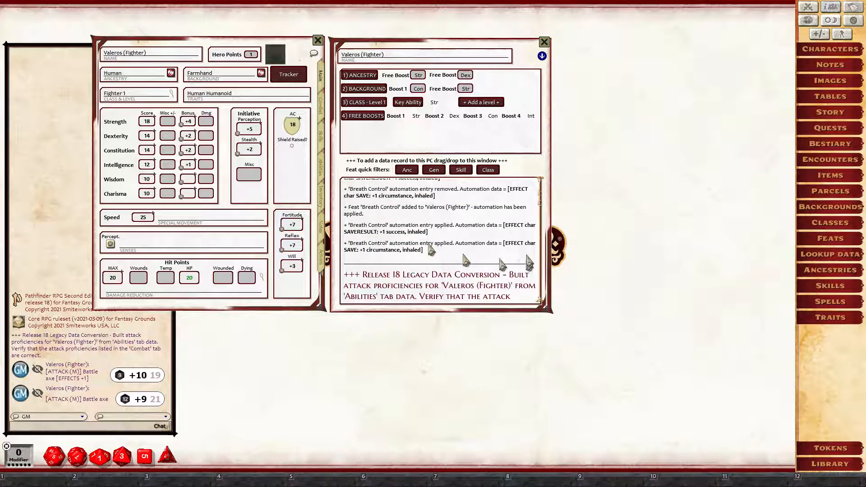
scroll(375, 233, "up", 3)
scroll(384, 244, "up", 1)
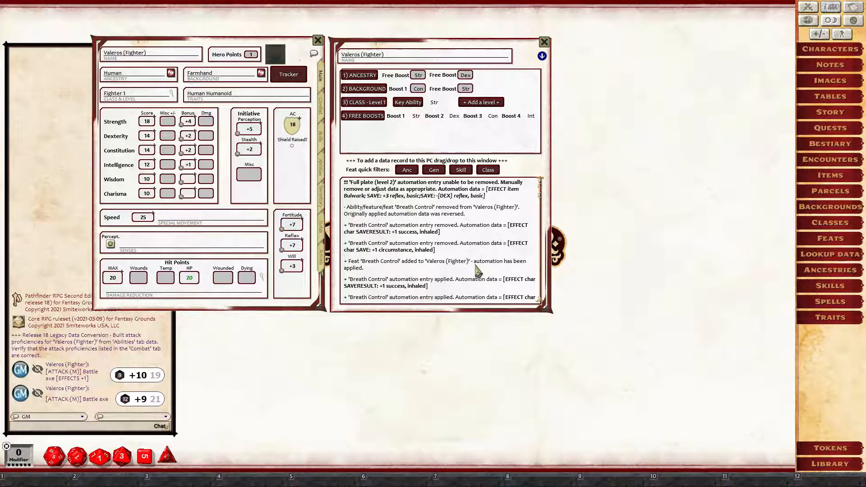
scroll(477, 271, "down", 3)
scroll(477, 271, "down", 3)
scroll(479, 271, "up", 6)
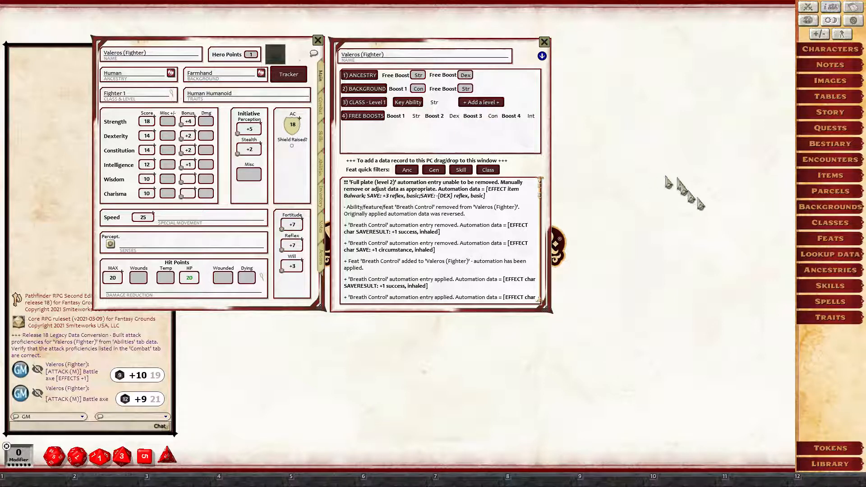
View the Fighter record from the Classes list, then close the record and the list.
left_click(831, 223)
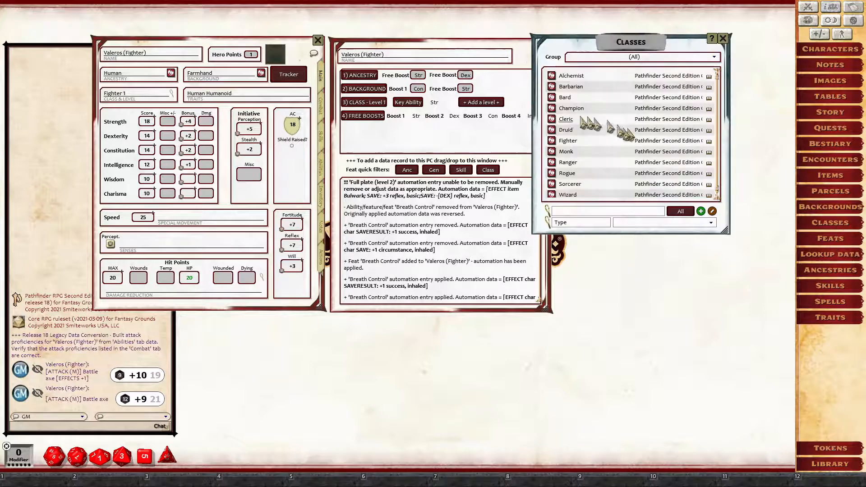
left_click_drag(551, 142, 683, 347)
left_click(775, 249)
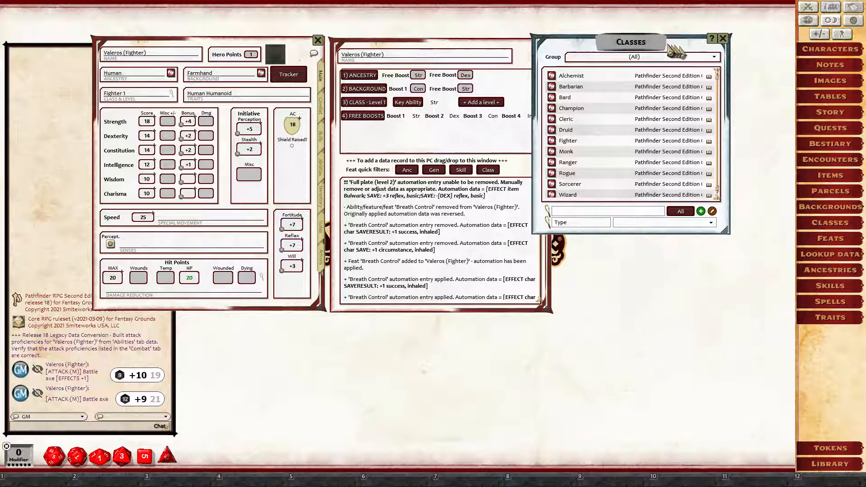
left_click_drag(666, 45, 720, 42)
left_click(777, 37)
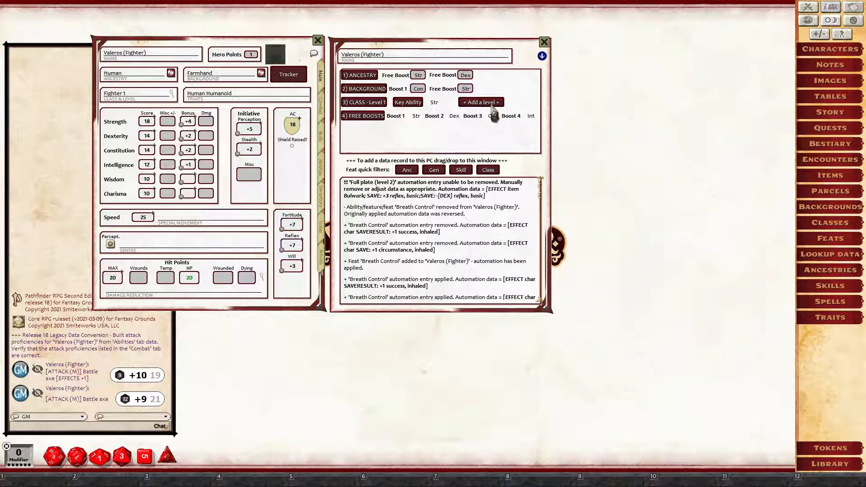
View the Fighter record linked in Valeros's class and level details, then close the record and the details window.
left_click(171, 93)
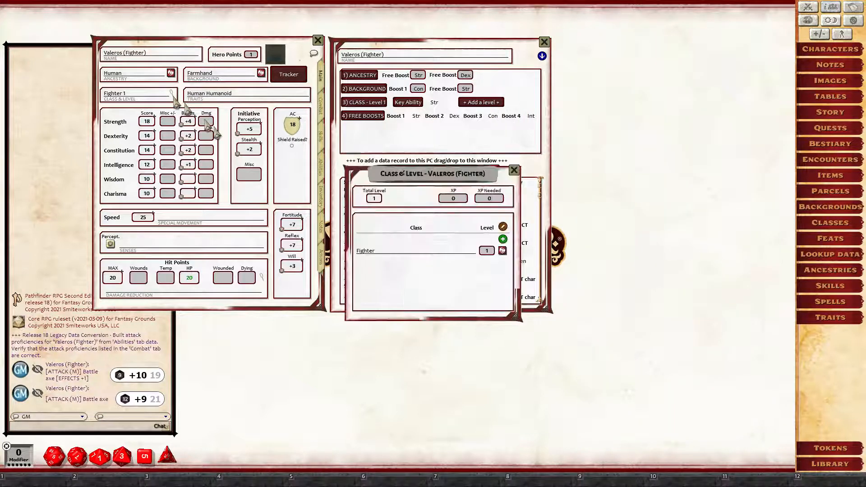
left_click(503, 251)
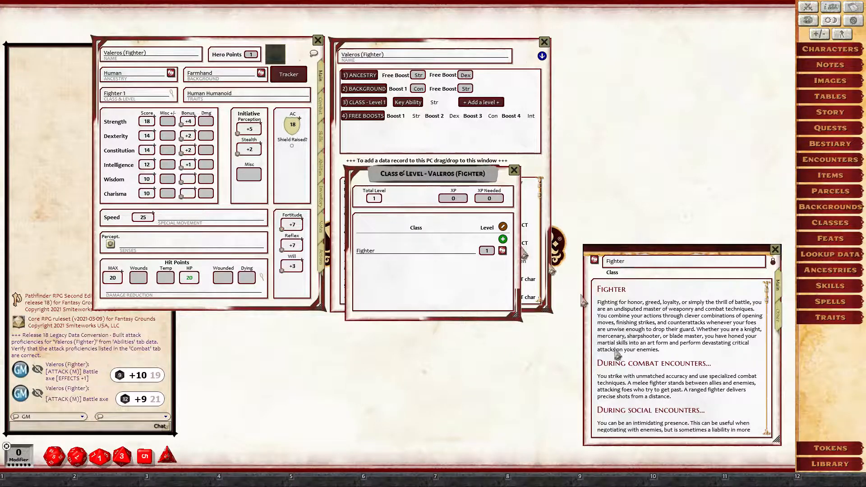
left_click(776, 250)
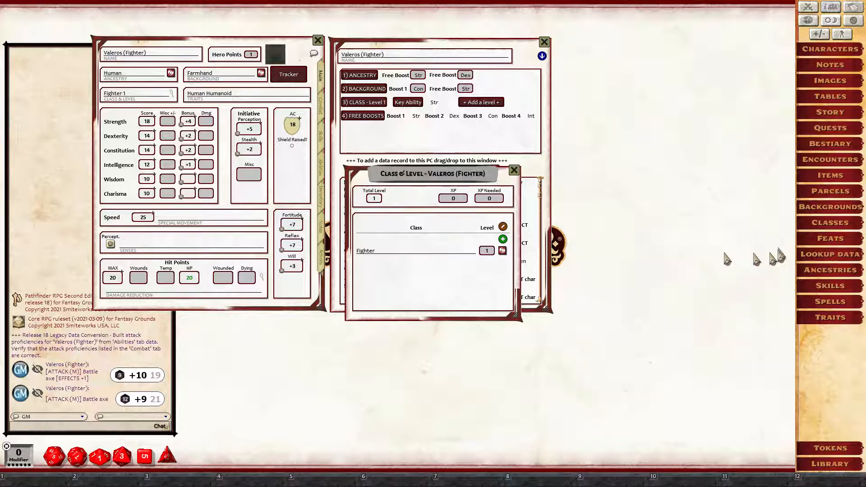
left_click(515, 171)
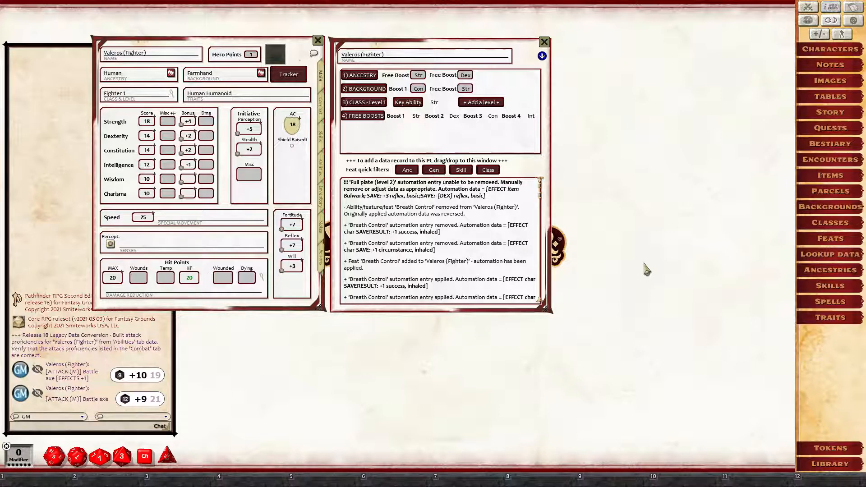
Add a second Fighter level to Valeros from the tracker and open the class feats list up to character level.
left_click(484, 106)
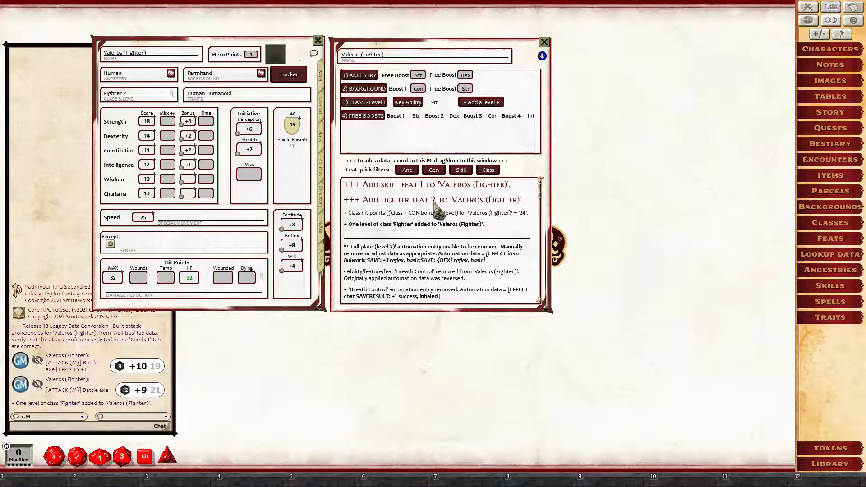
left_click(488, 170)
left_click_drag(589, 179, 406, 212)
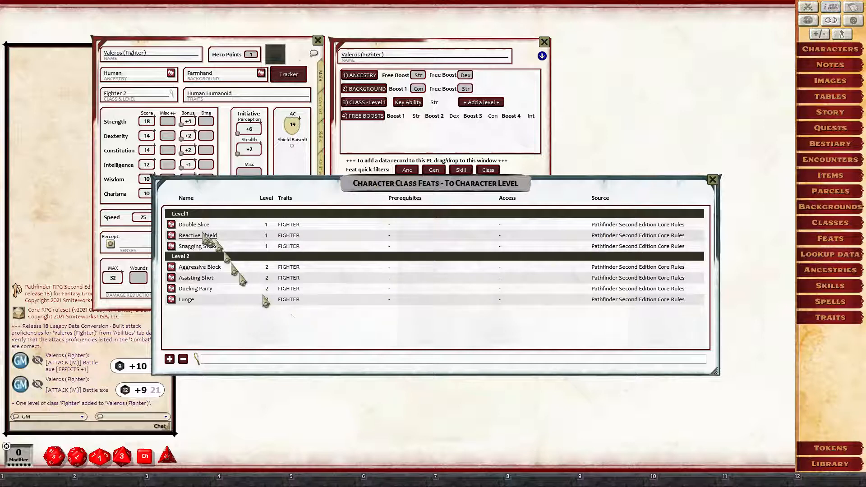
Check the Double Slice record, place the class feats list below the tracker's log, and add Double Slice to Valeros.
left_click(172, 224)
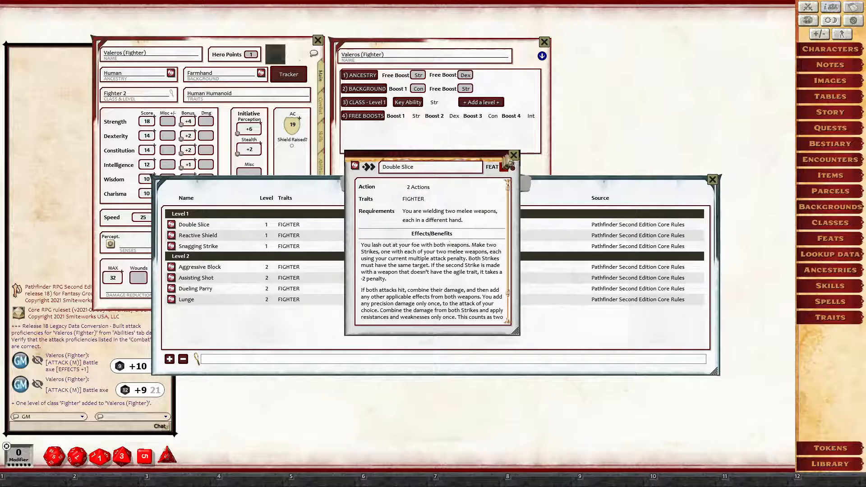
left_click(513, 155)
left_click_drag(497, 194, 591, 282)
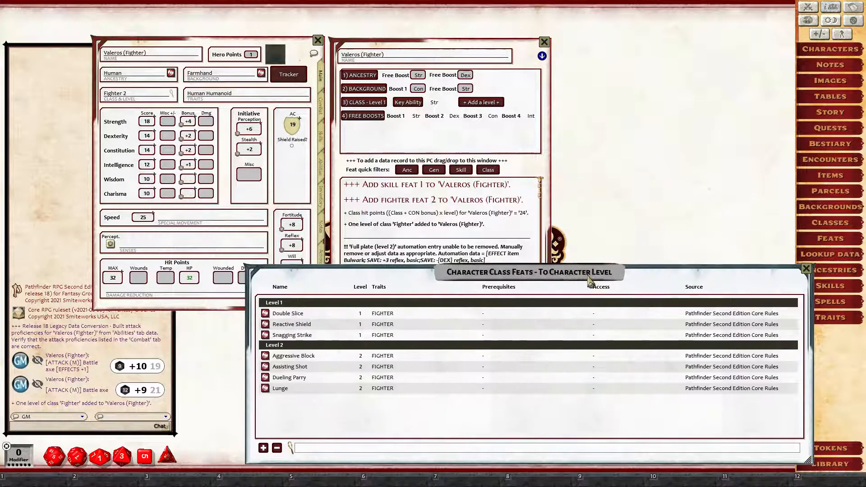
left_click_drag(422, 219, 424, 224)
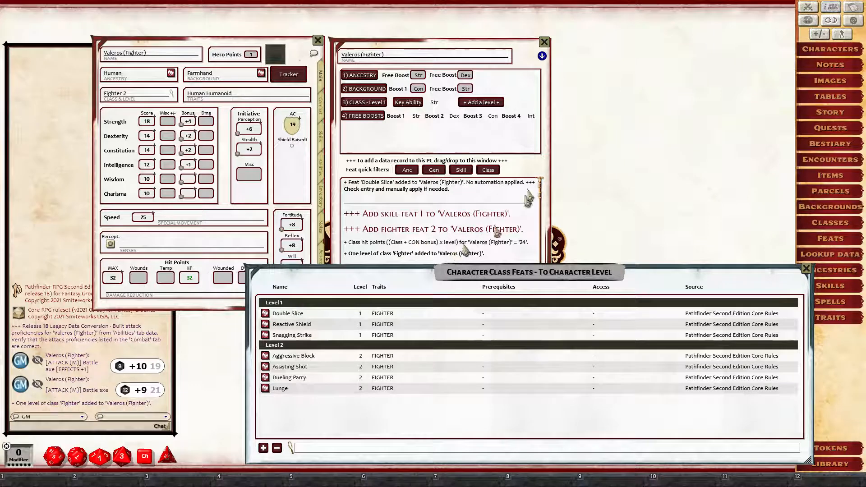
left_click_drag(432, 355, 417, 228)
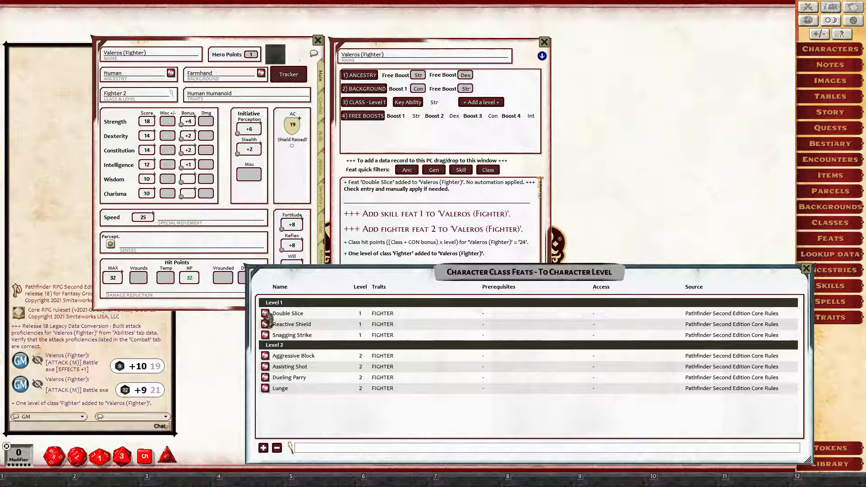
Reopen the Double Slice record from the class feats list, read through its effects, and close it.
left_click(266, 315)
scroll(440, 283, "down", 2)
scroll(440, 283, "up", 1)
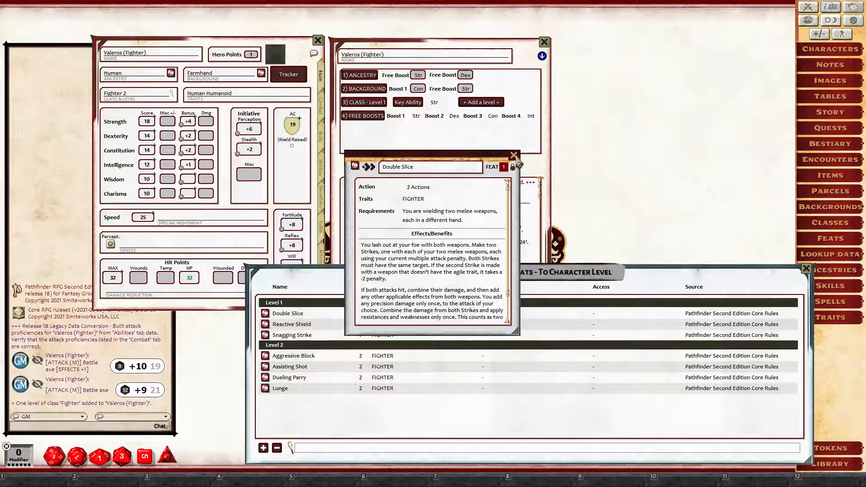
left_click(513, 155)
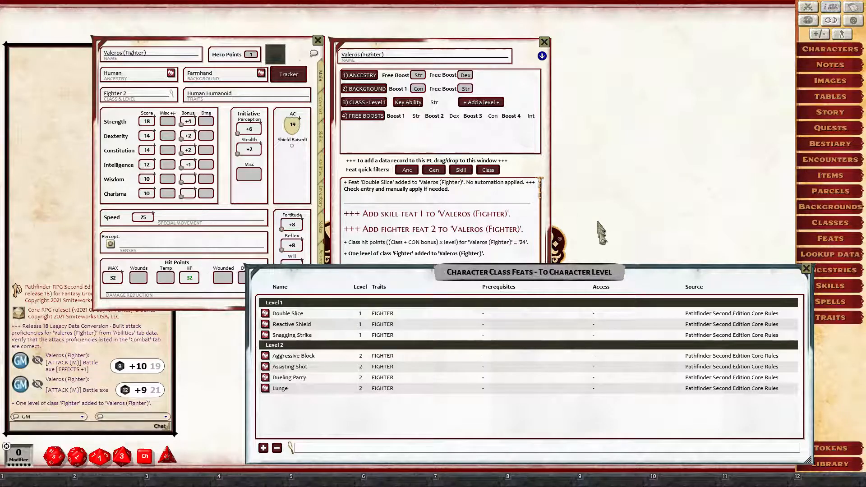
Replace the class feats list with the skill feats list and browse its level 1 and level 2 entries and prerequisites.
left_click(807, 269)
left_click(461, 169)
left_click_drag(578, 168, 296, 117)
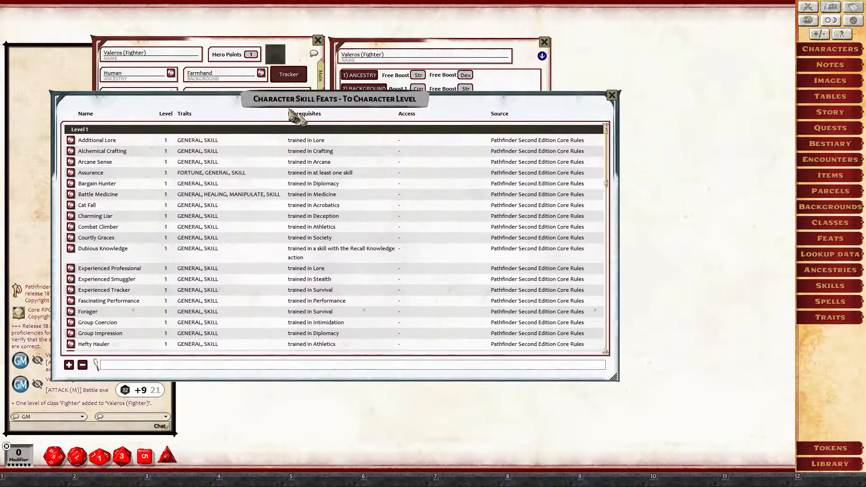
scroll(237, 185, "down", 15)
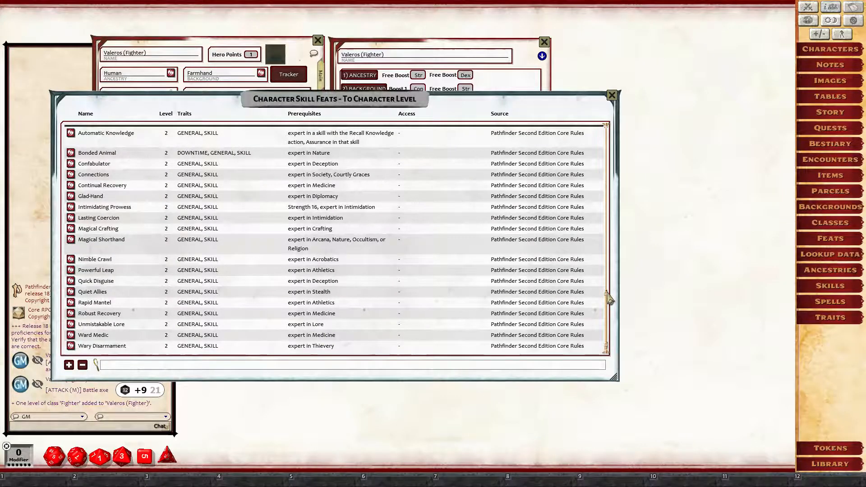
scroll(610, 293, "up", 5)
scroll(610, 282, "up", 1)
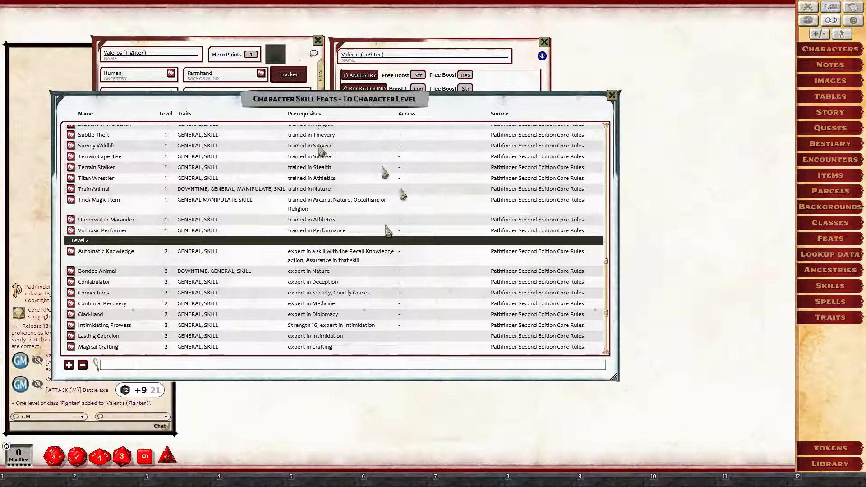
left_click_drag(609, 280, 607, 135)
Find Streetwise among the level 1 skill feats, clear the tracker's log from view obstruction, and add the feat to Valeros.
left_click_drag(365, 97, 505, 135)
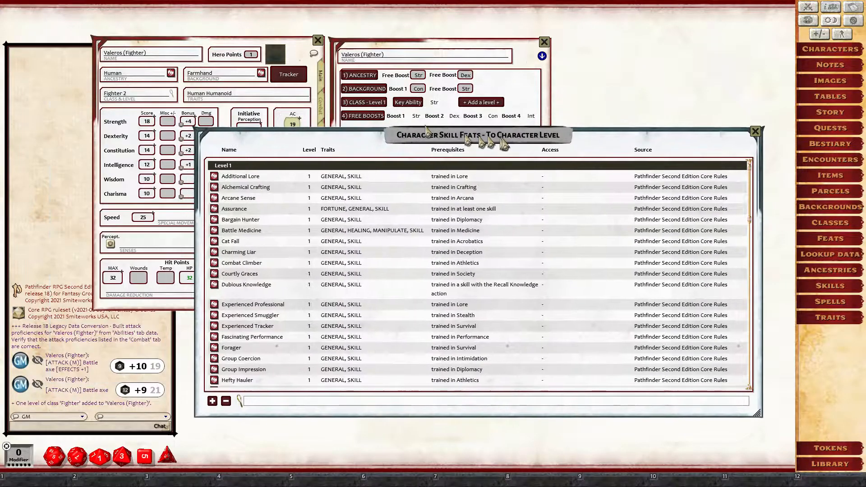
scroll(286, 287, "down", 10)
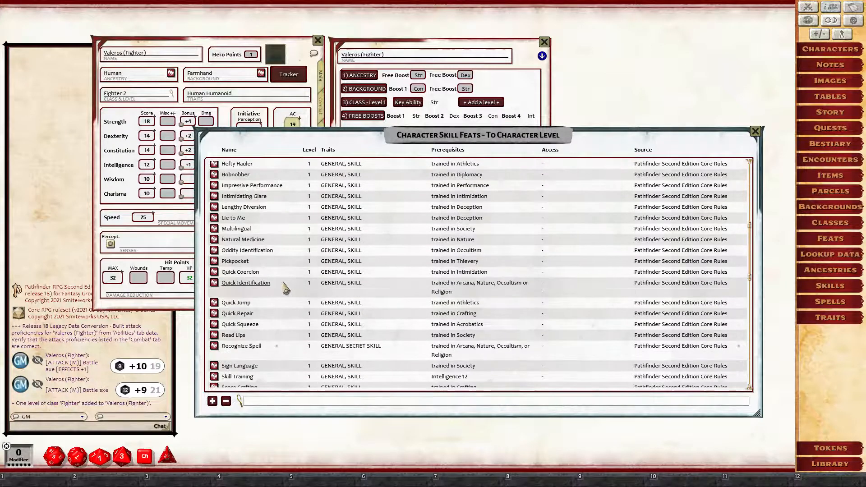
scroll(286, 289, "down", 6)
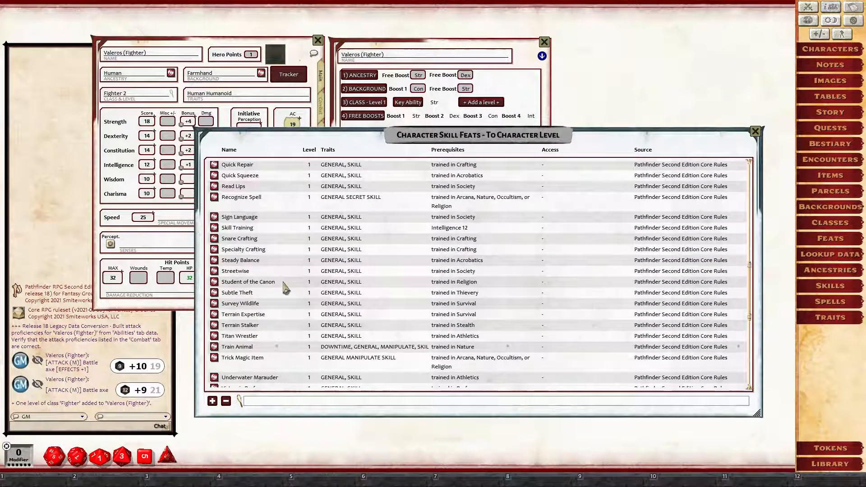
scroll(285, 289, "down", 3)
scroll(286, 289, "up", 1)
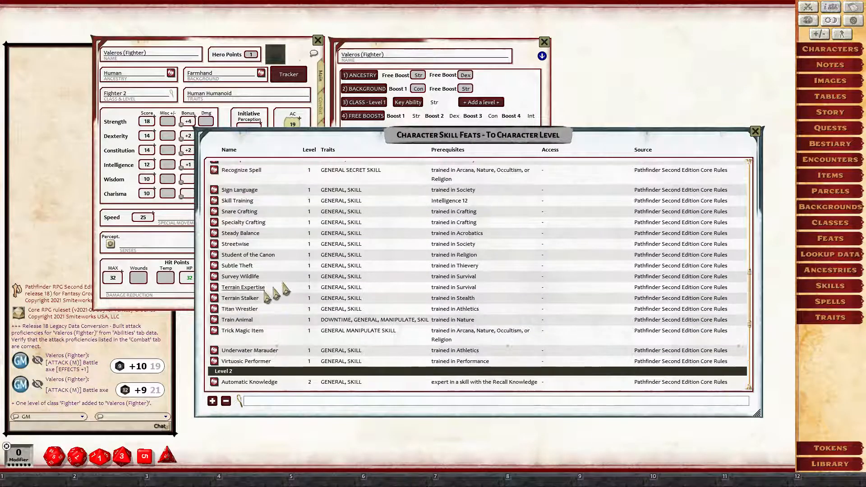
left_click_drag(461, 147, 631, 256)
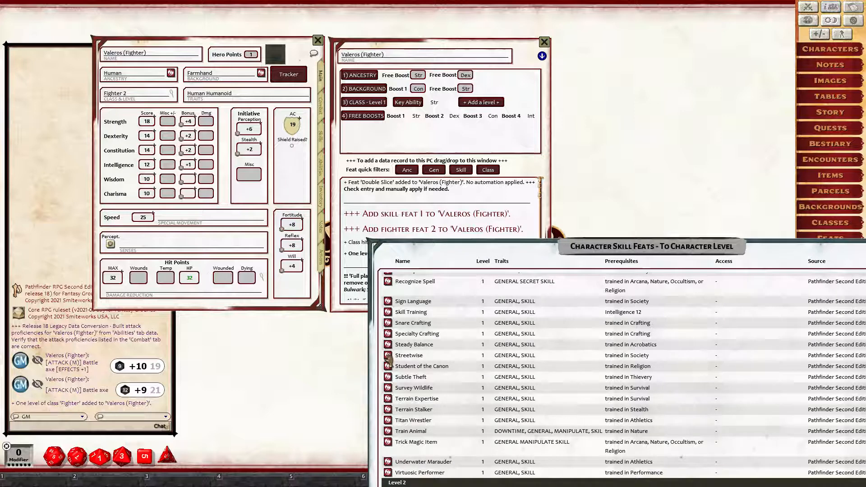
left_click_drag(388, 355, 420, 212)
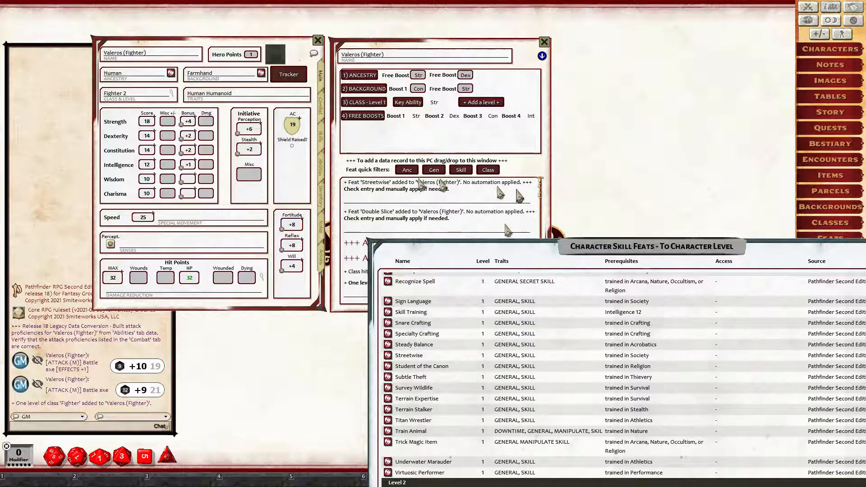
Read the Streetwise feat record, then close it and the skill feats list.
left_click(388, 356)
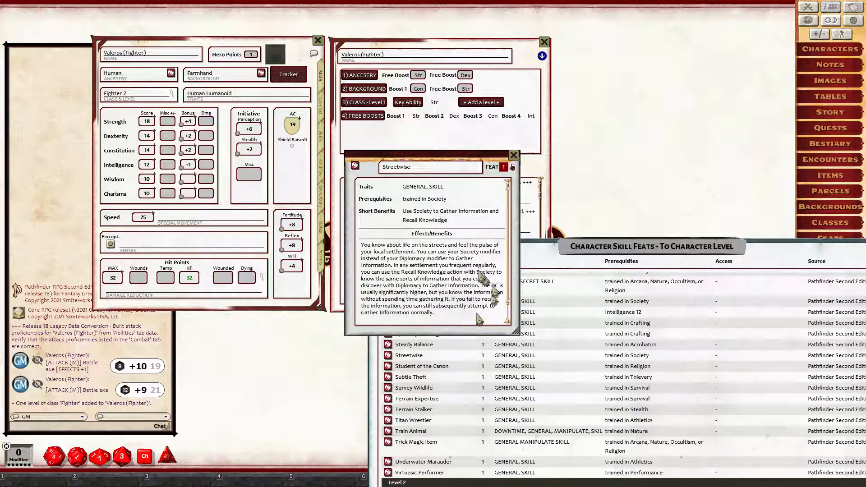
left_click(513, 155)
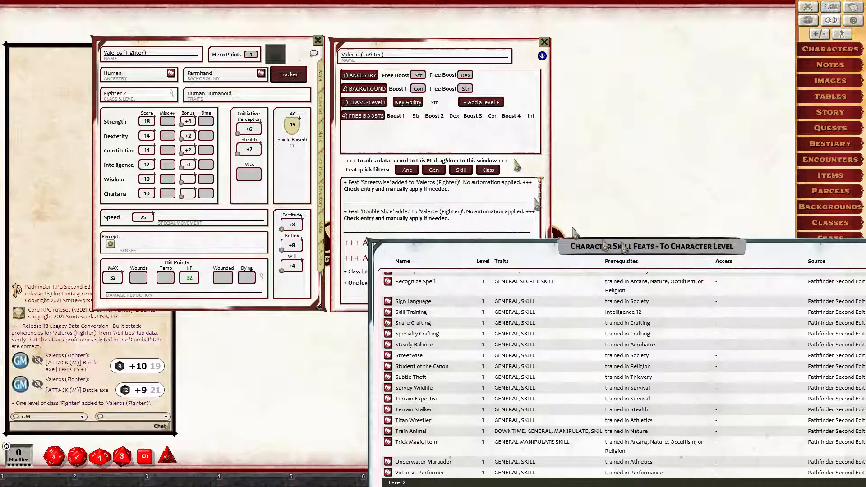
left_click_drag(632, 247, 456, 176)
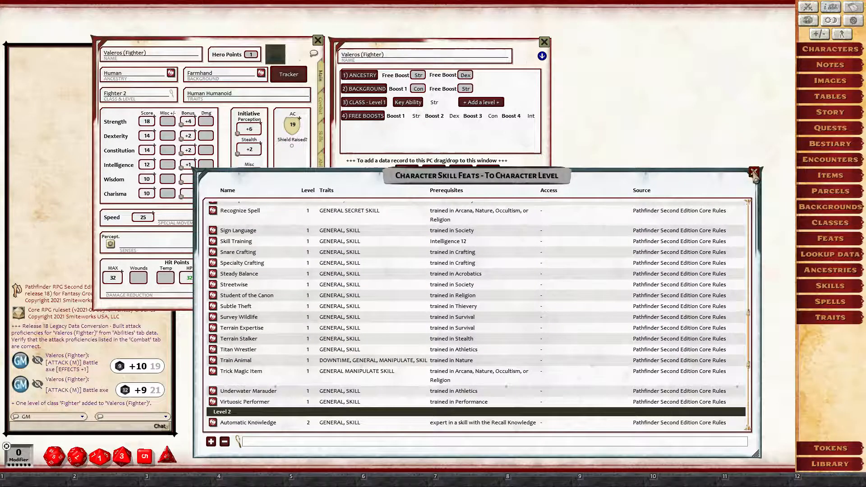
left_click(754, 172)
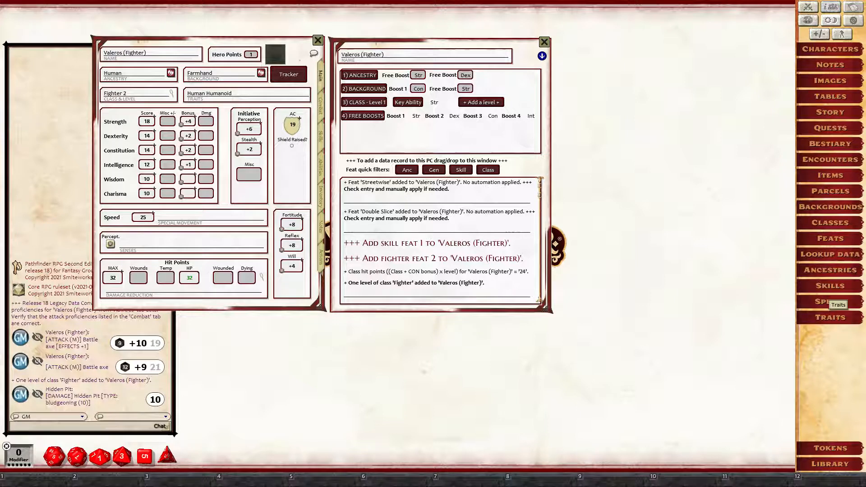
Show Valeros's abilities and cycle the feats' sort order through name and descending level, back to ascending level.
left_click(322, 168)
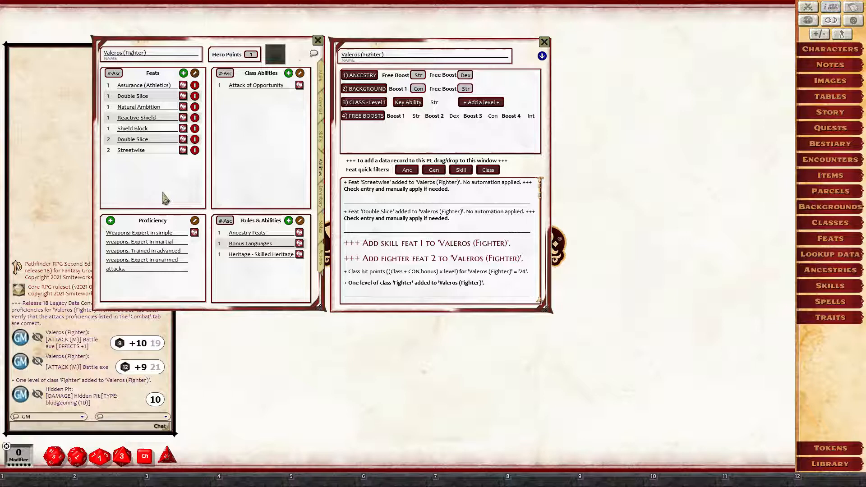
left_click(118, 75)
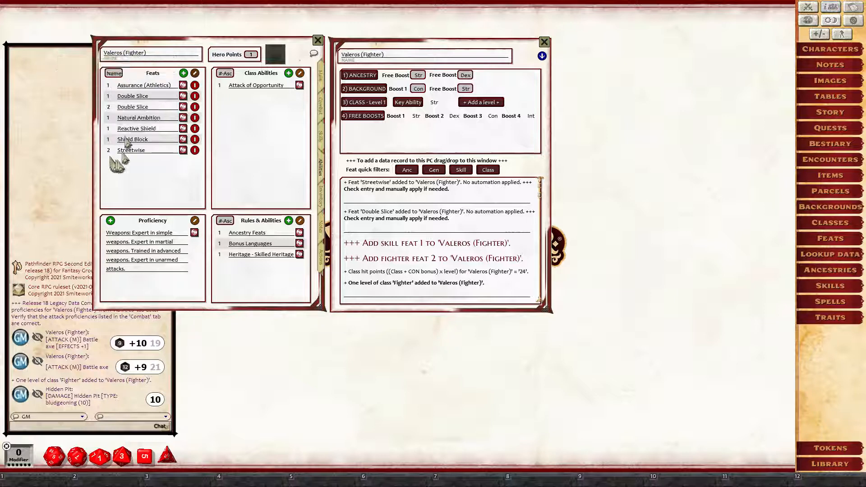
left_click(114, 74)
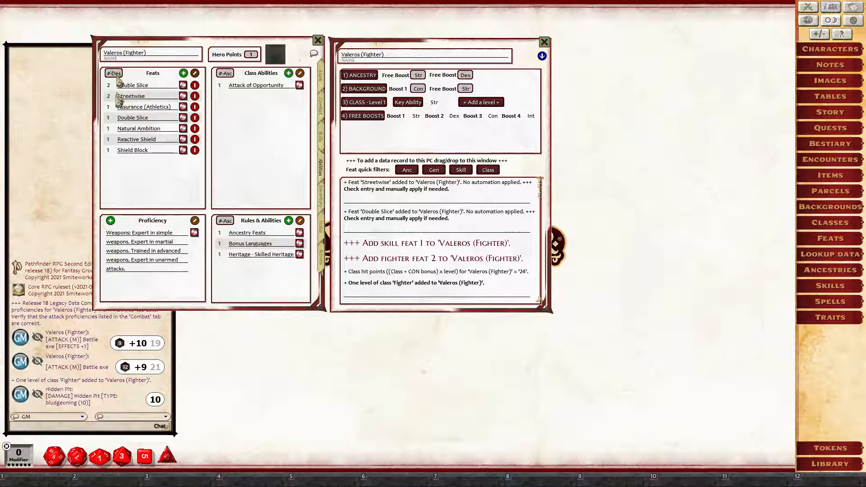
left_click(115, 74)
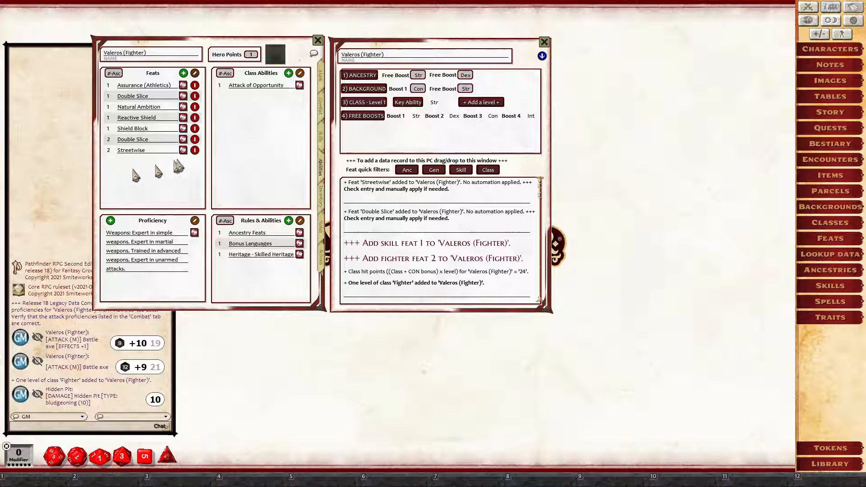
View the record of the level 2 Double Slice feat, then close it, the tracker and Valeros's character sheet.
left_click(185, 140)
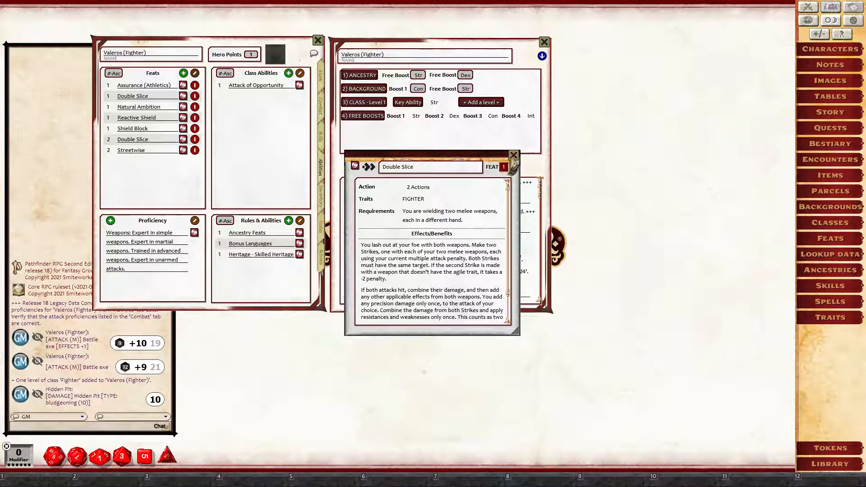
left_click(514, 155)
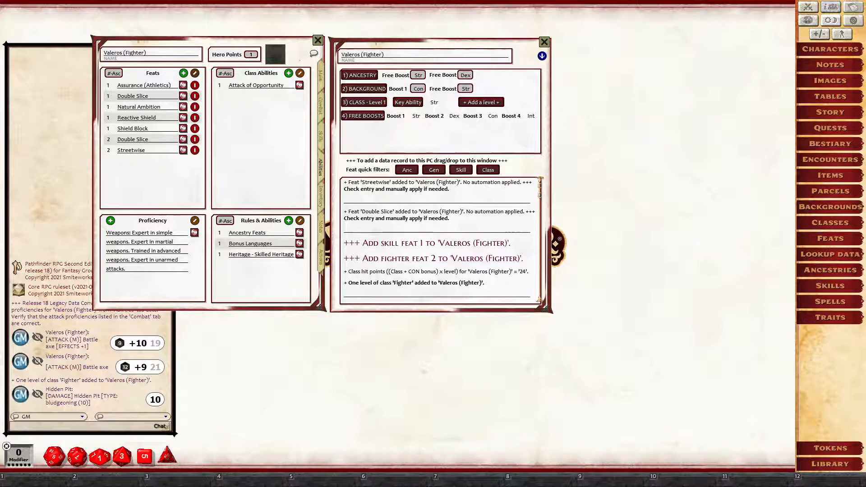
left_click(544, 42)
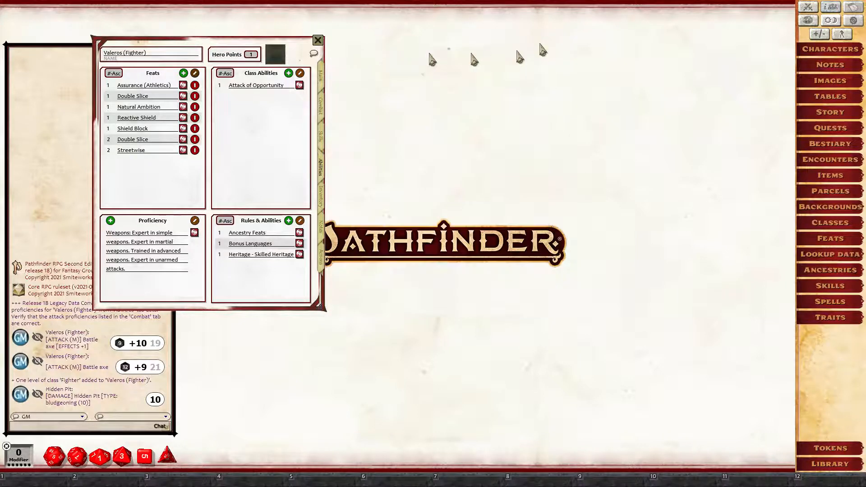
left_click(317, 40)
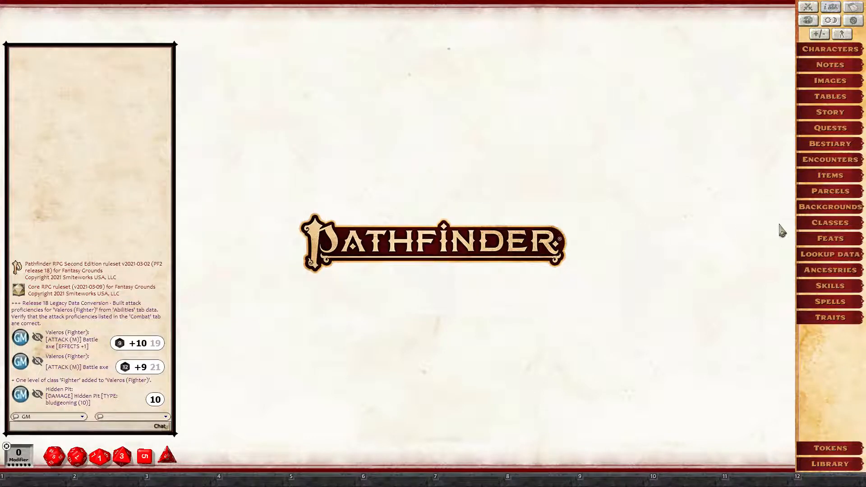
Open the Hidden Pit record from the Bestiary and examine its Pitfall reaction and the Reactions Auto. damage entry.
left_click(840, 143)
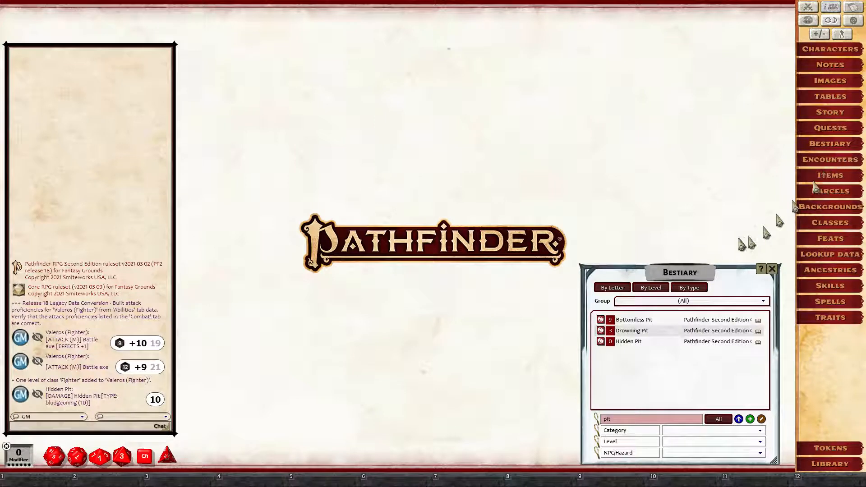
left_click_drag(706, 270, 707, 228)
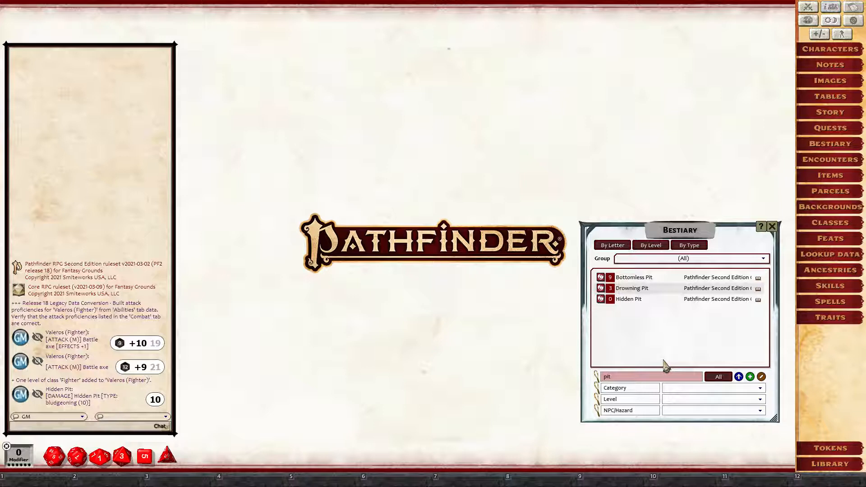
left_click(629, 299)
scroll(434, 271, "down", 3)
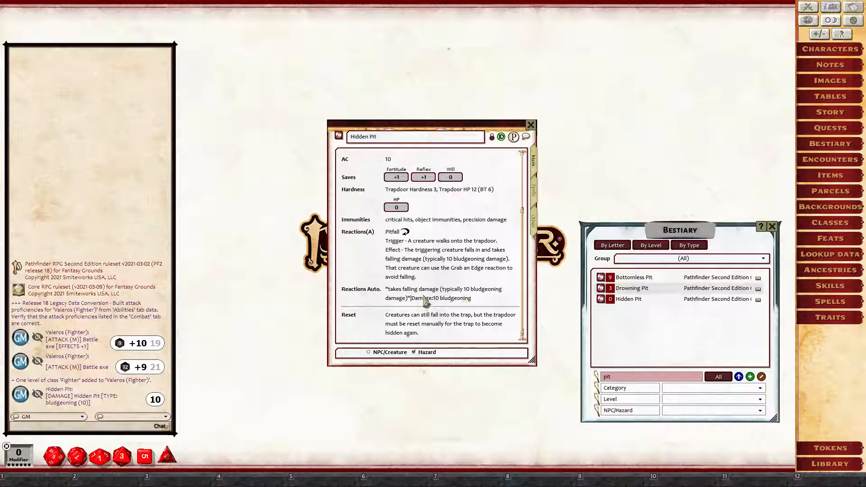
scroll(372, 267, "up", 3)
mouse_move(493, 295)
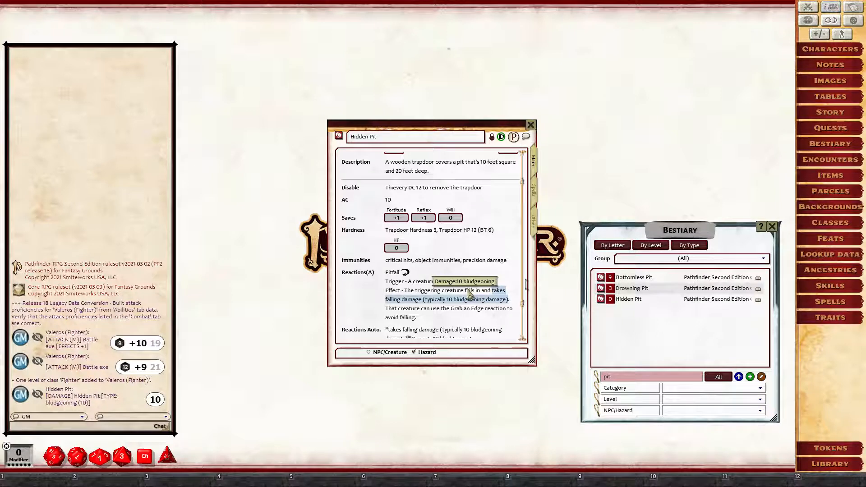
scroll(424, 293, "down", 3)
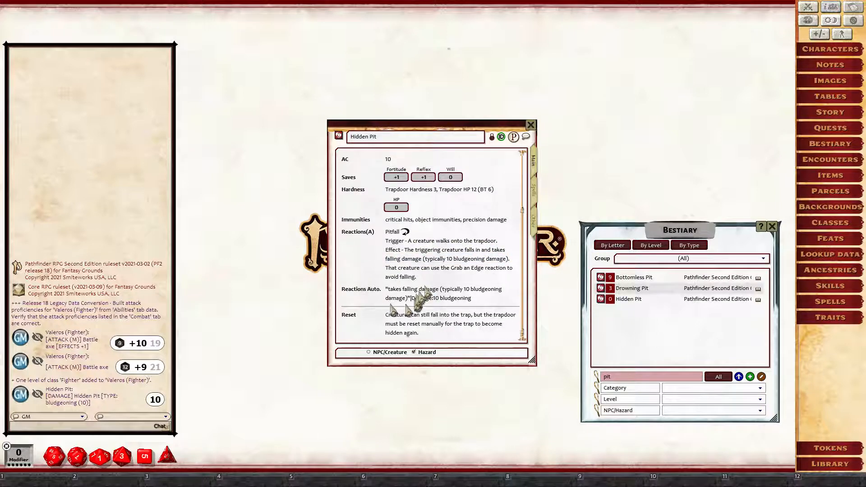
Open the Combat Tracker, add the Hidden Pit hazard to it, and close the Bestiary record.
left_click(808, 7)
left_click_drag(605, 142, 168, 150)
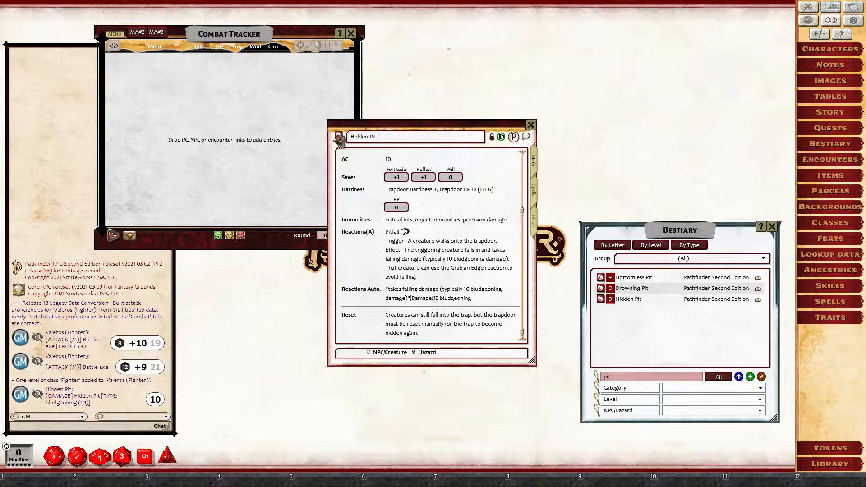
left_click_drag(339, 135, 248, 116)
left_click(531, 125)
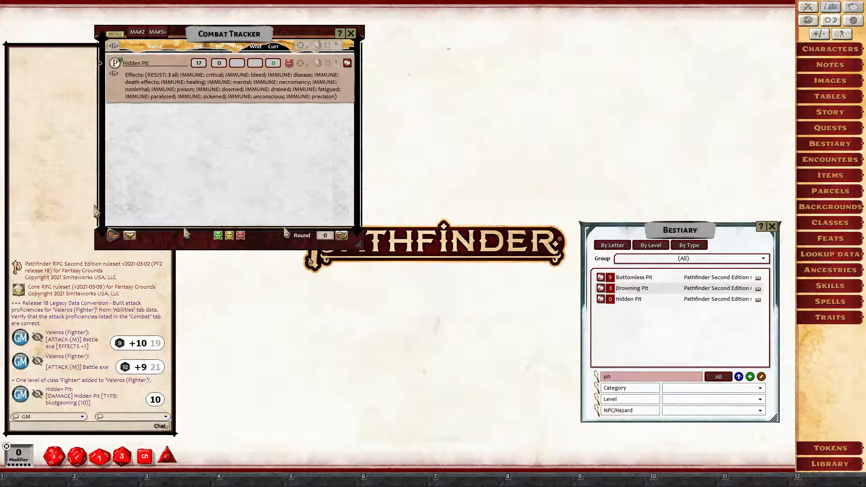
Open the Hidden Pit's record from its Combat Tracker entry and roll the Pitfall reaction's falling damage.
left_click(347, 63)
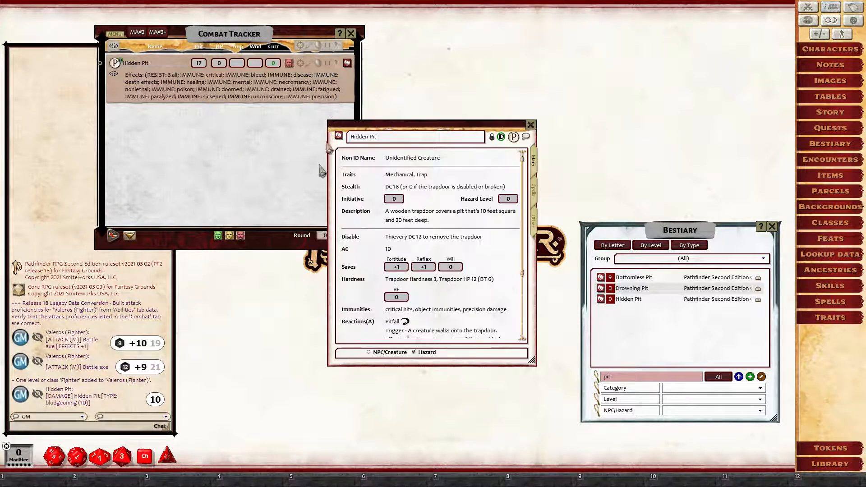
left_click_drag(408, 135, 485, 81)
scroll(503, 169, "down", 3)
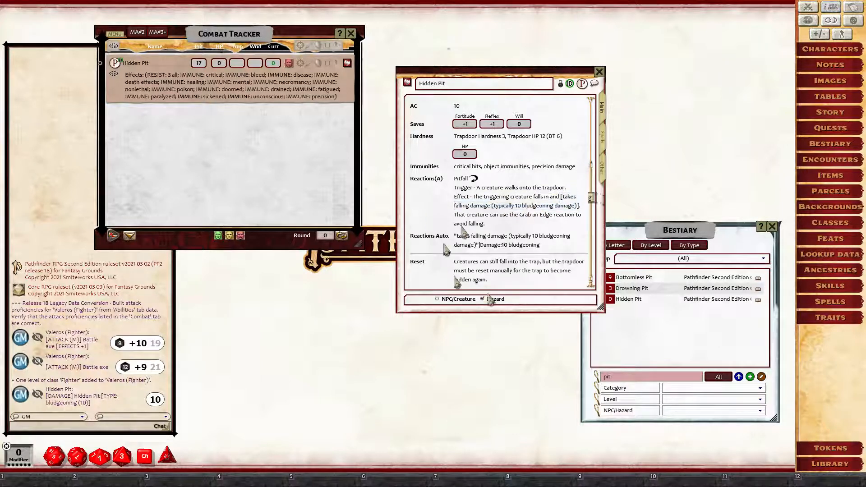
double_click(553, 207)
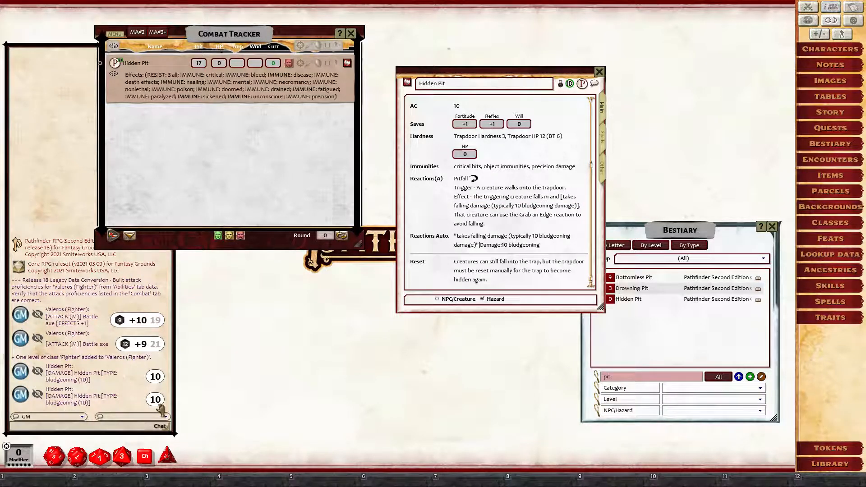
Add Valeros (Fighter) to the Combat Tracker from the character selection, then close the selection.
left_click(830, 49)
left_click_drag(394, 223, 177, 178)
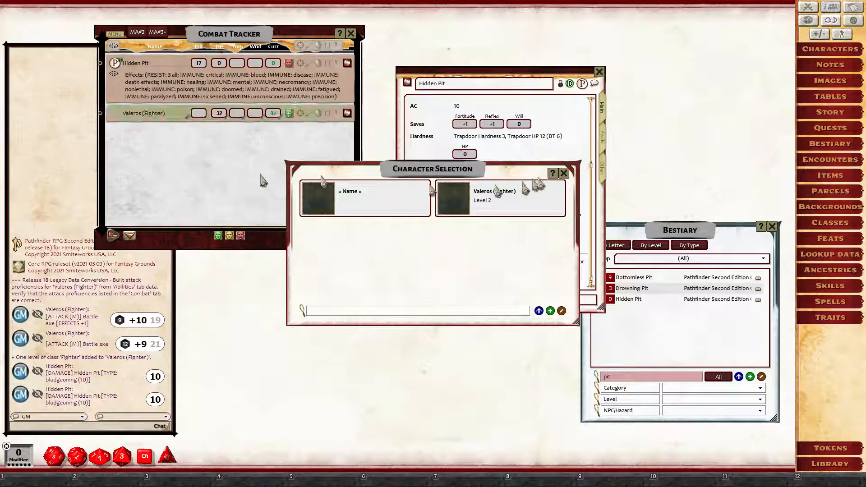
left_click(564, 173)
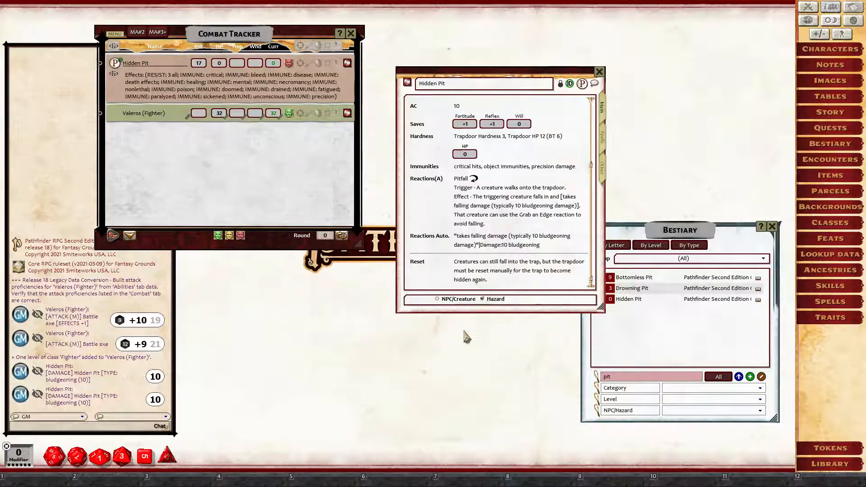
Show the Hidden Pit's targeting in the Combat Tracker, target Valeros, and apply the Pitfall reaction's bludgeoning damage to him twice.
left_click(315, 77)
left_click_drag(333, 77, 294, 130)
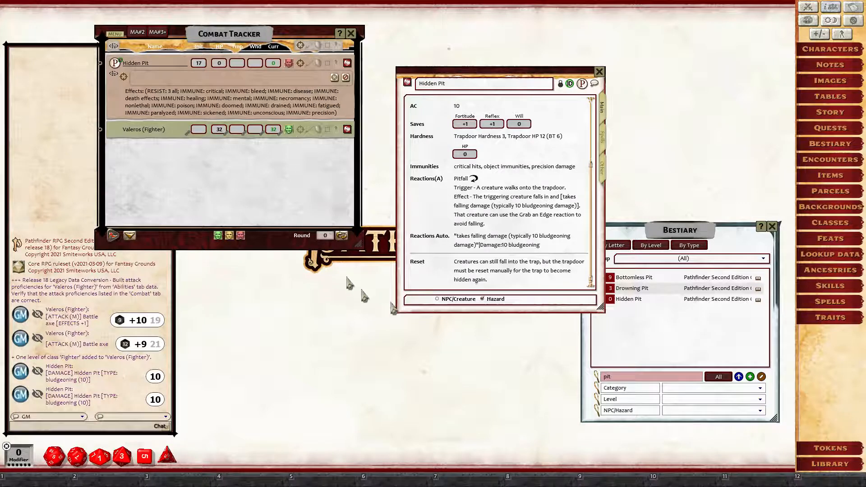
double_click(544, 207)
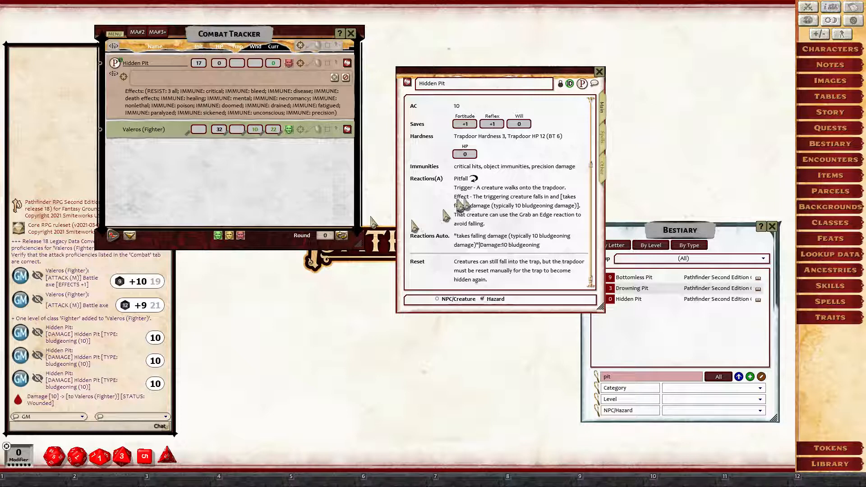
left_click_drag(319, 118, 298, 130)
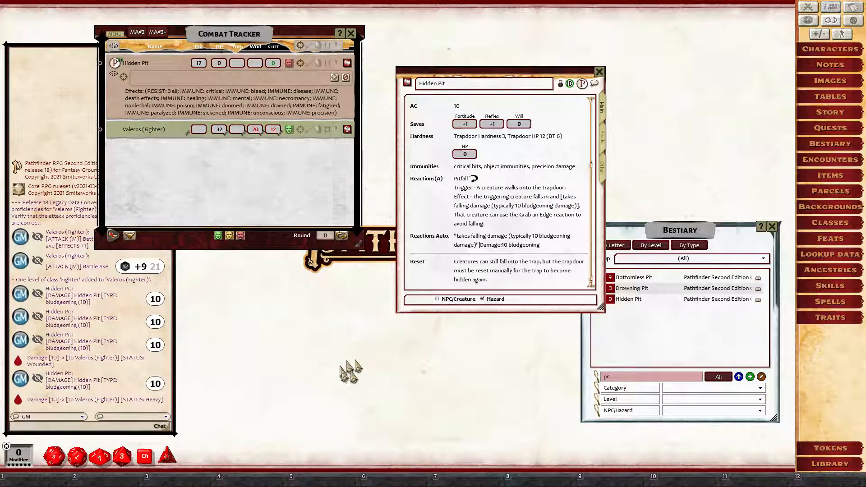